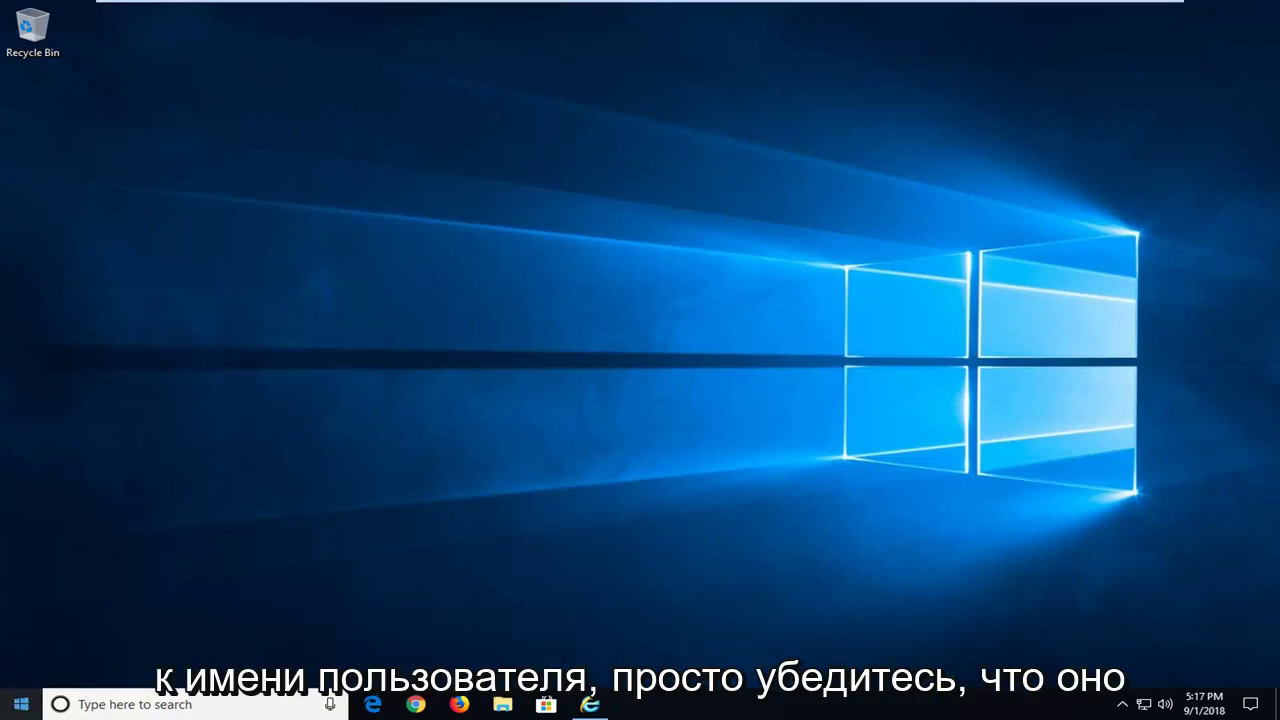
- Look at the Start menu's power options, then dismiss them and close the Start menu
{"action": "left_click", "coordinate": [20, 704]}
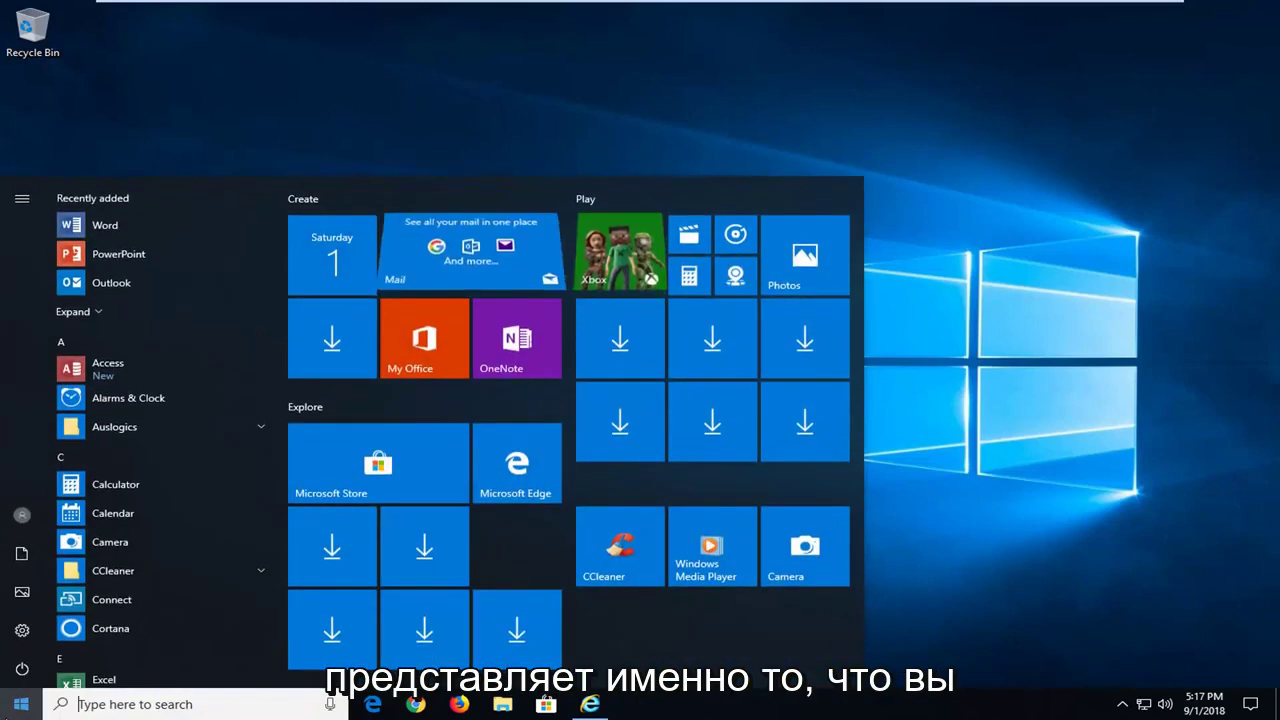
{"action": "left_click", "coordinate": [26, 667]}
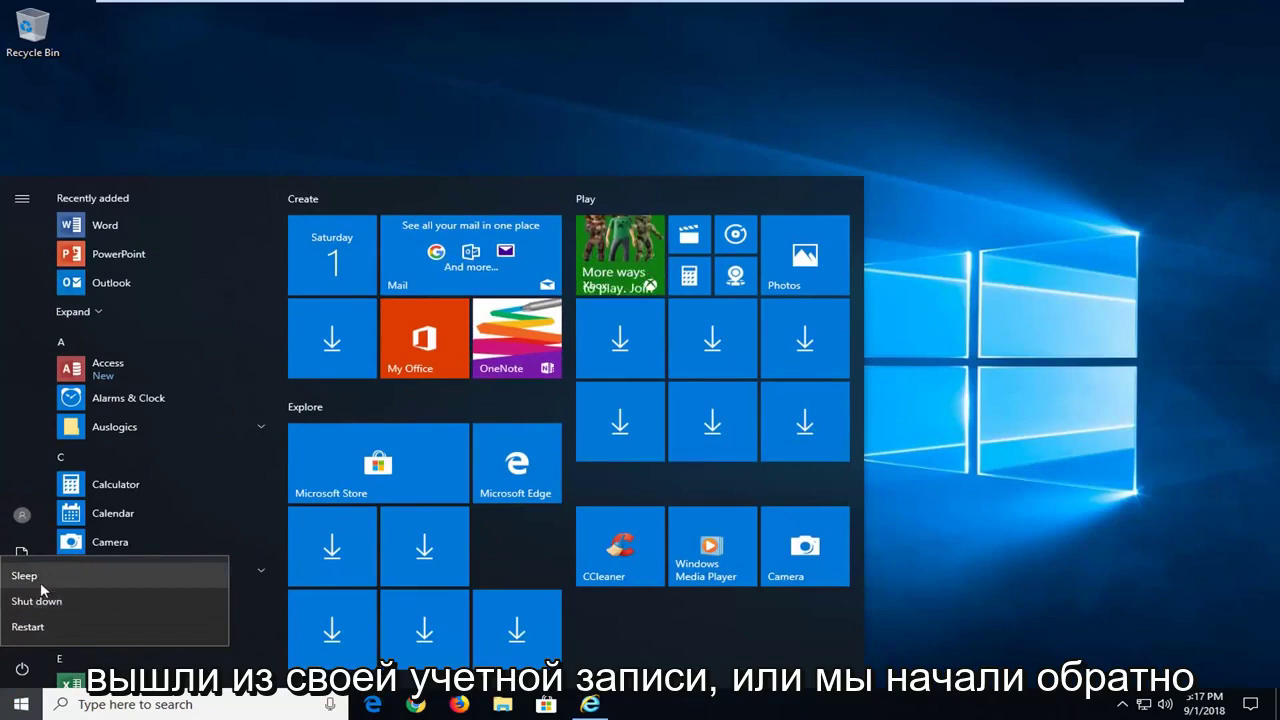
{"action": "key", "text": "Escape"}
{"action": "left_click", "coordinate": [376, 143]}
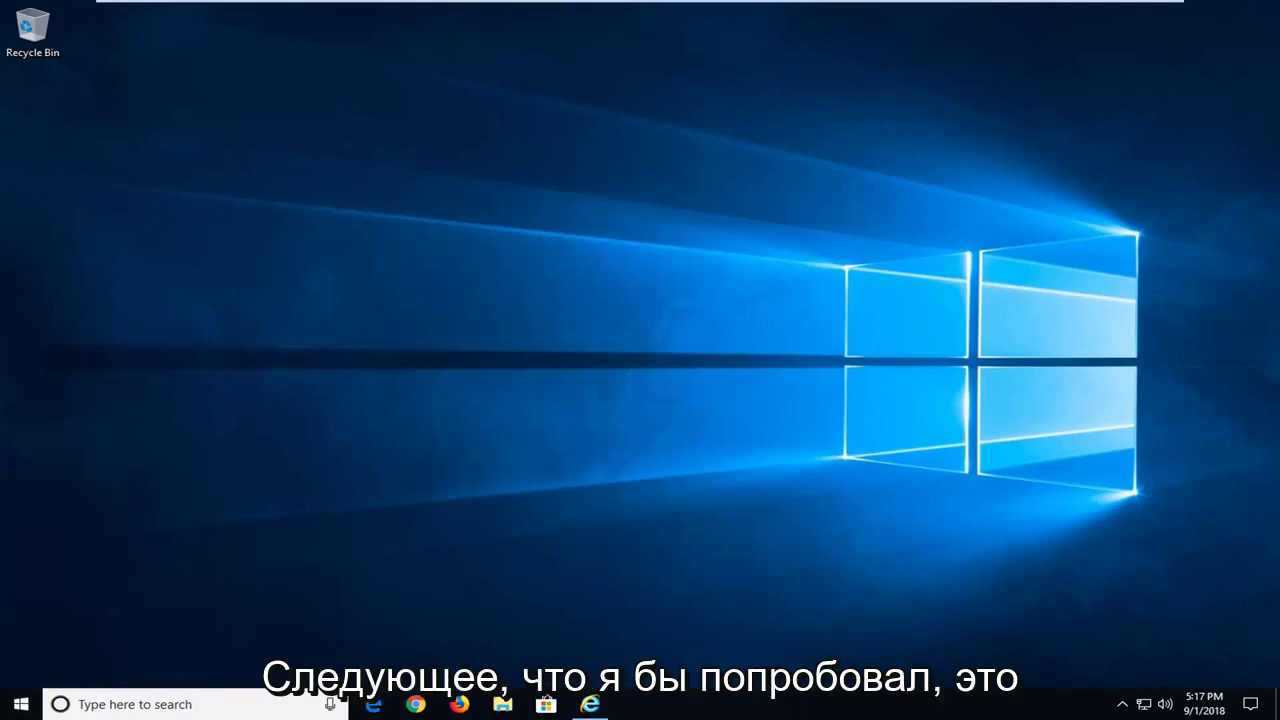
- Search the Start menu for regedit and run it as administrator
{"action": "left_click", "coordinate": [21, 703]}
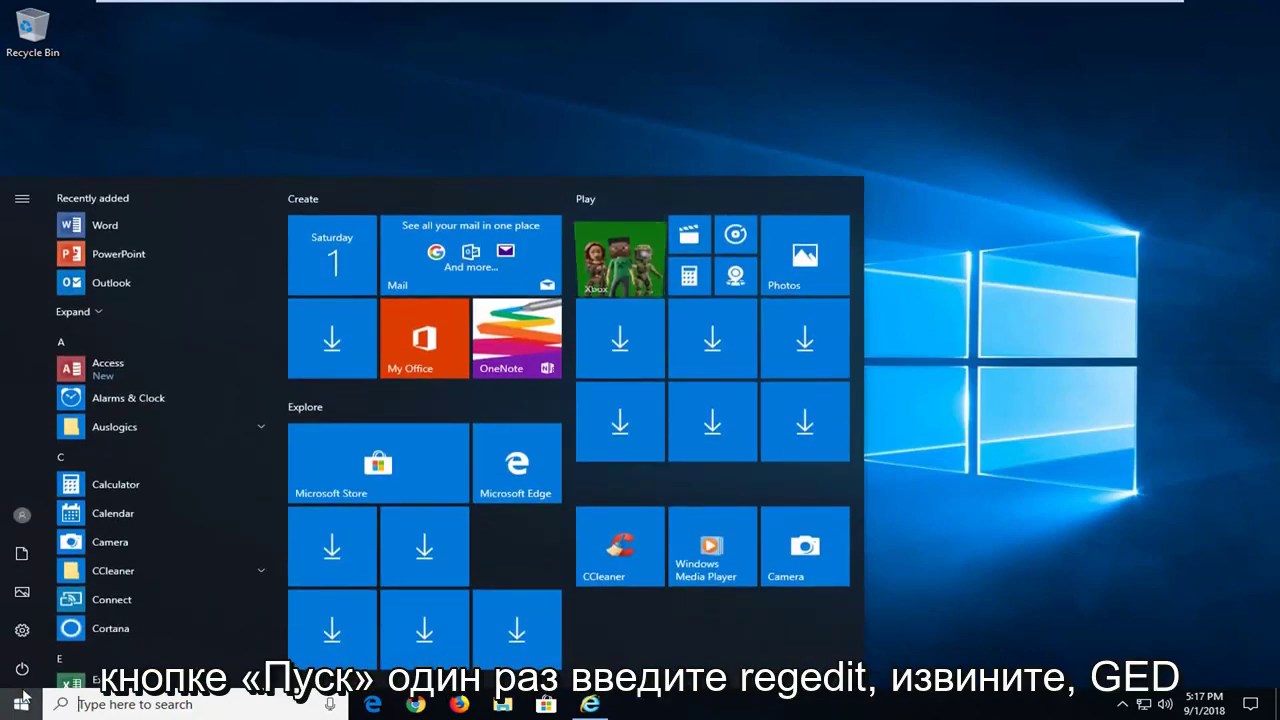
{"action": "type", "text": "regedit"}
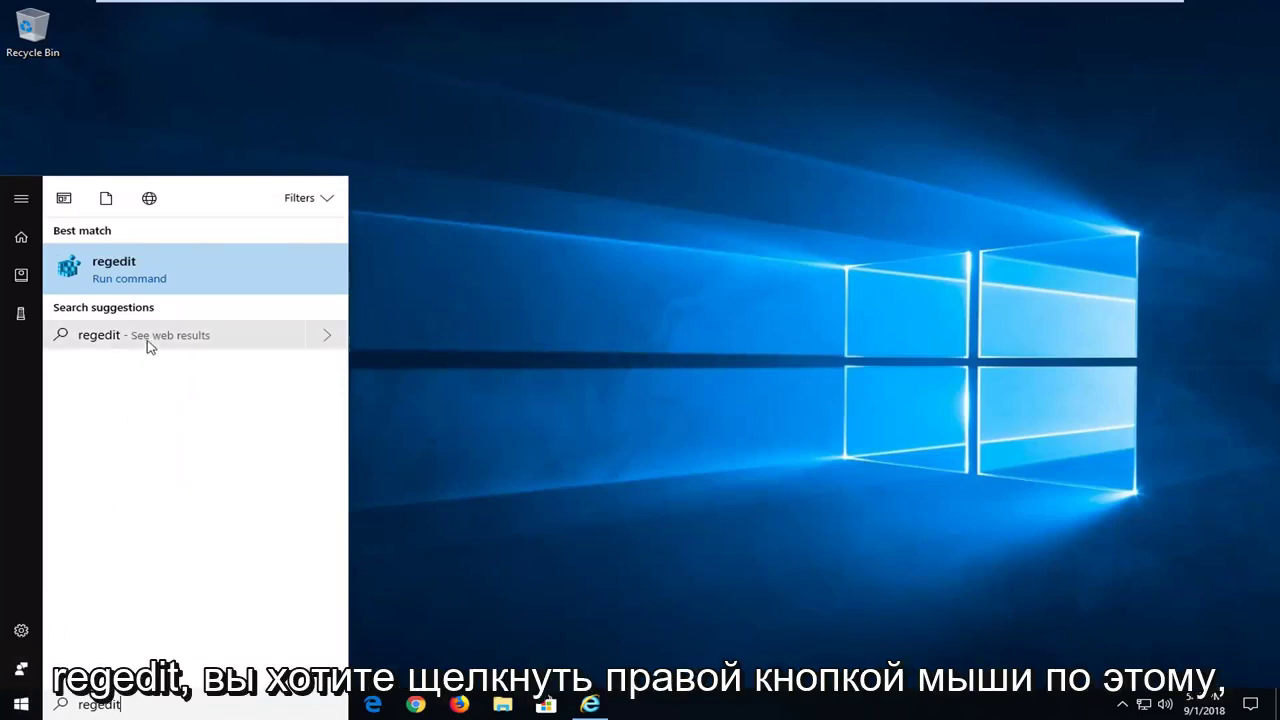
{"action": "right_click", "coordinate": [155, 280]}
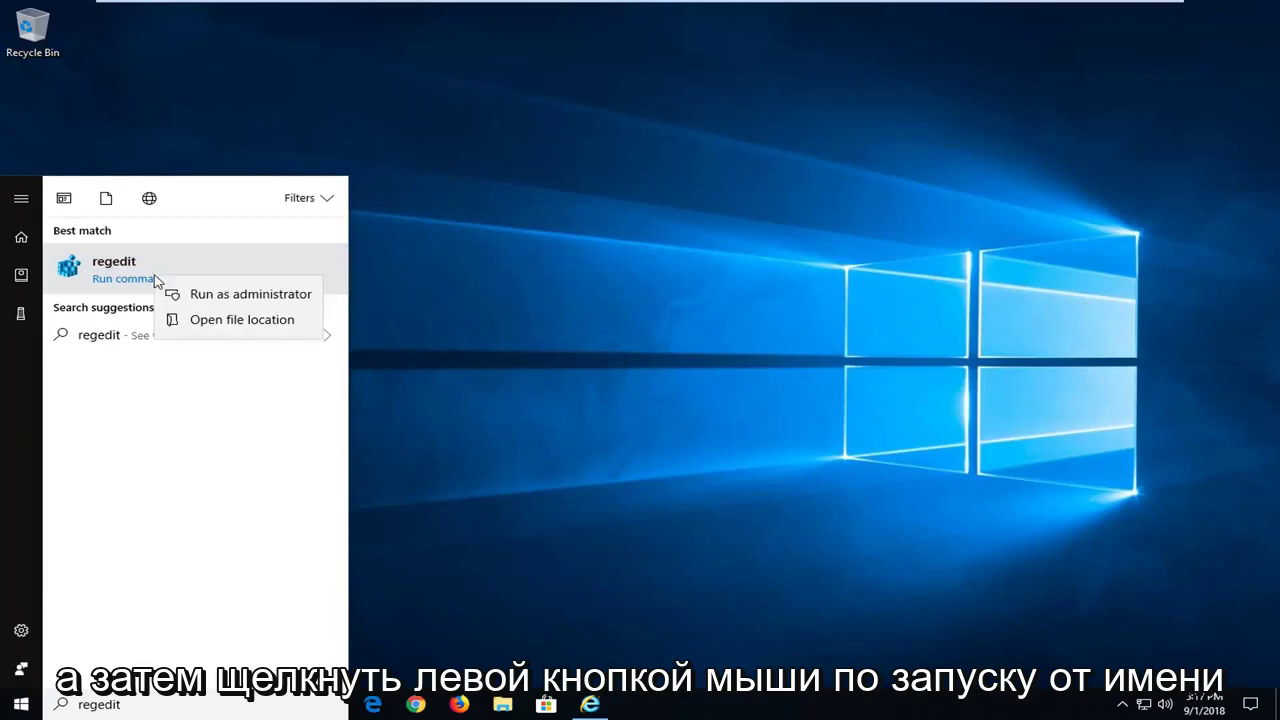
{"action": "left_click", "coordinate": [197, 303]}
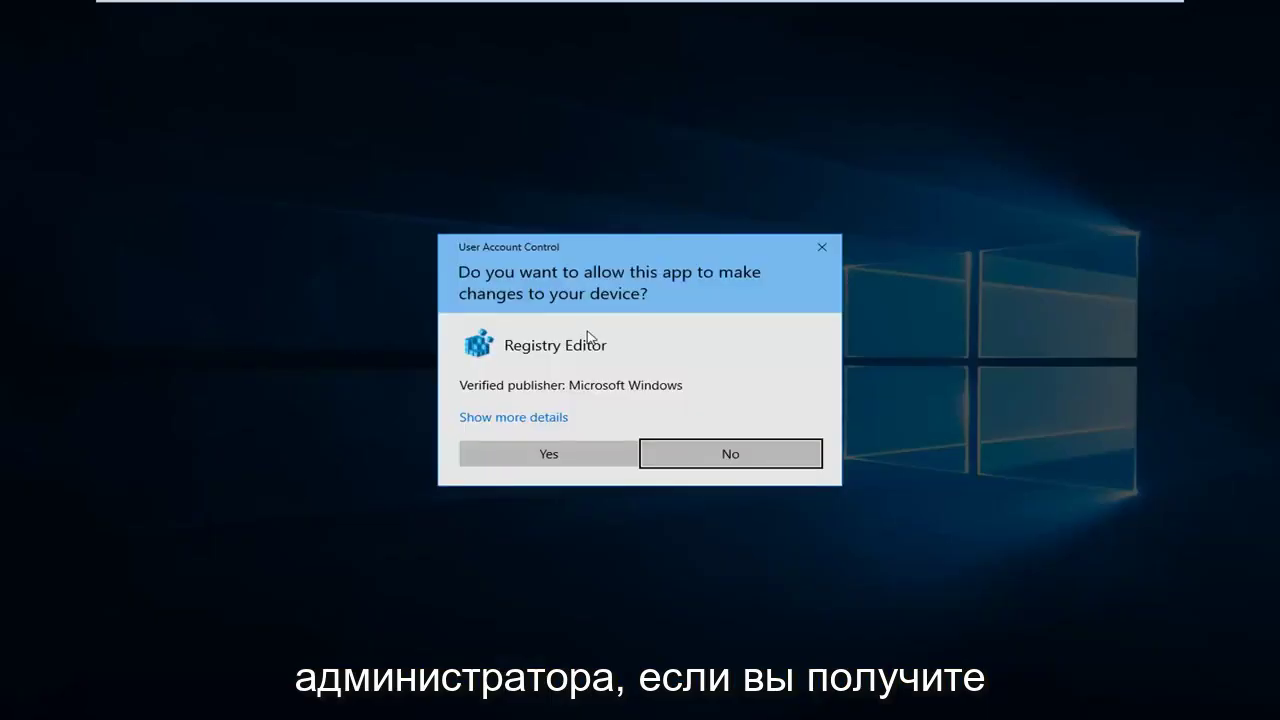
- Approve the UAC prompt, move the editor window, and cancel a registry export aimed at Desktop
{"action": "left_click", "coordinate": [531, 442]}
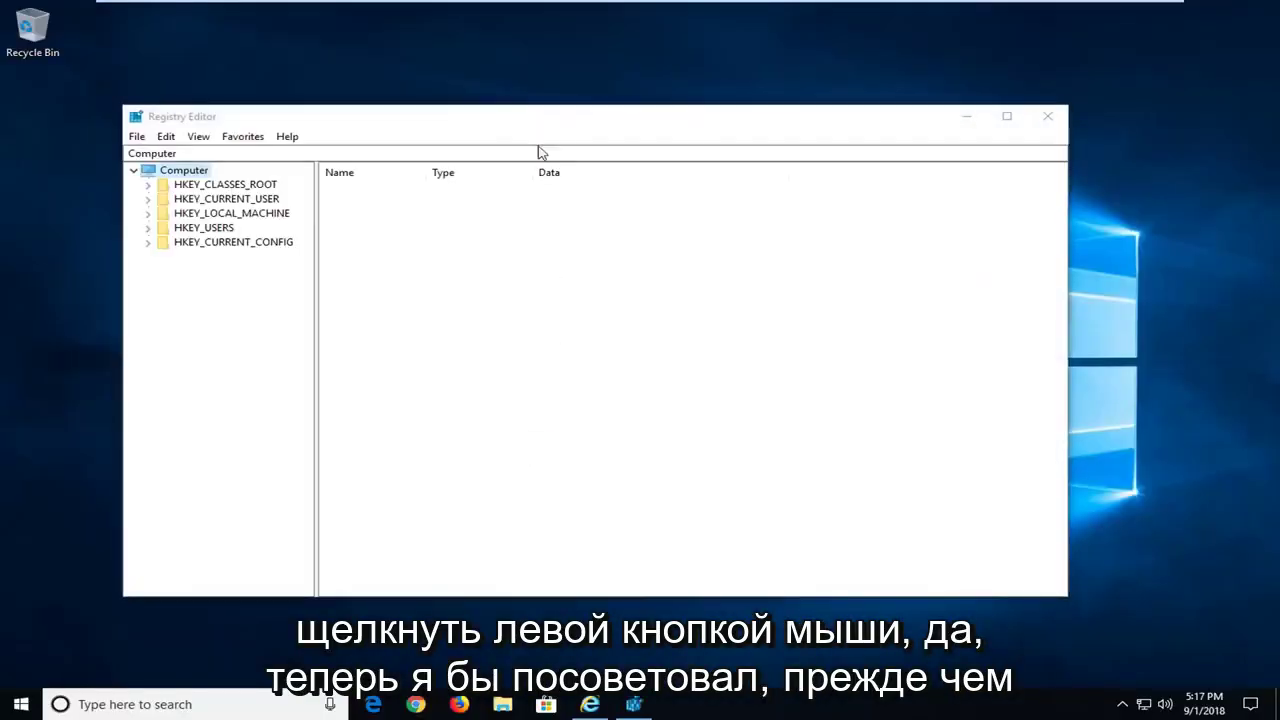
{"action": "mouse_move", "coordinate": [517, 117]}
{"action": "left_mouse_down"}
{"action": "mouse_move", "coordinate": [604, 111]}
{"action": "mouse_move", "coordinate": [588, 109]}
{"action": "left_mouse_up"}
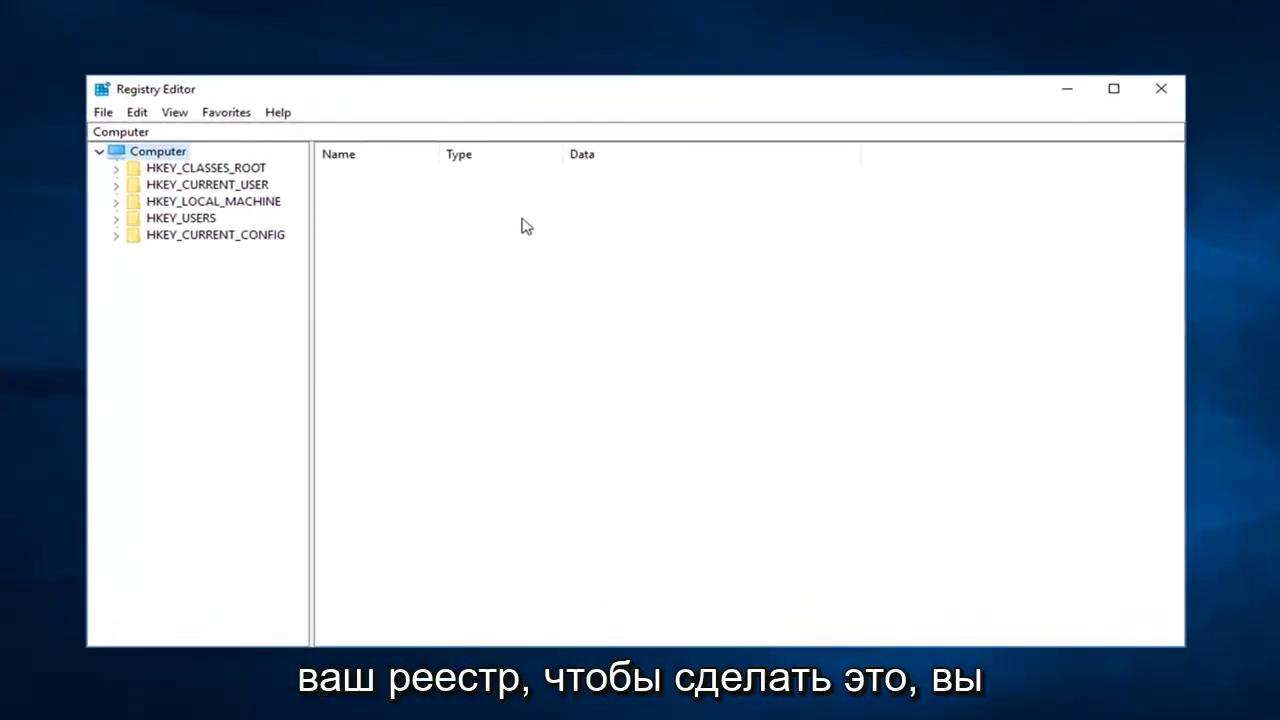
{"action": "left_click", "coordinate": [105, 114]}
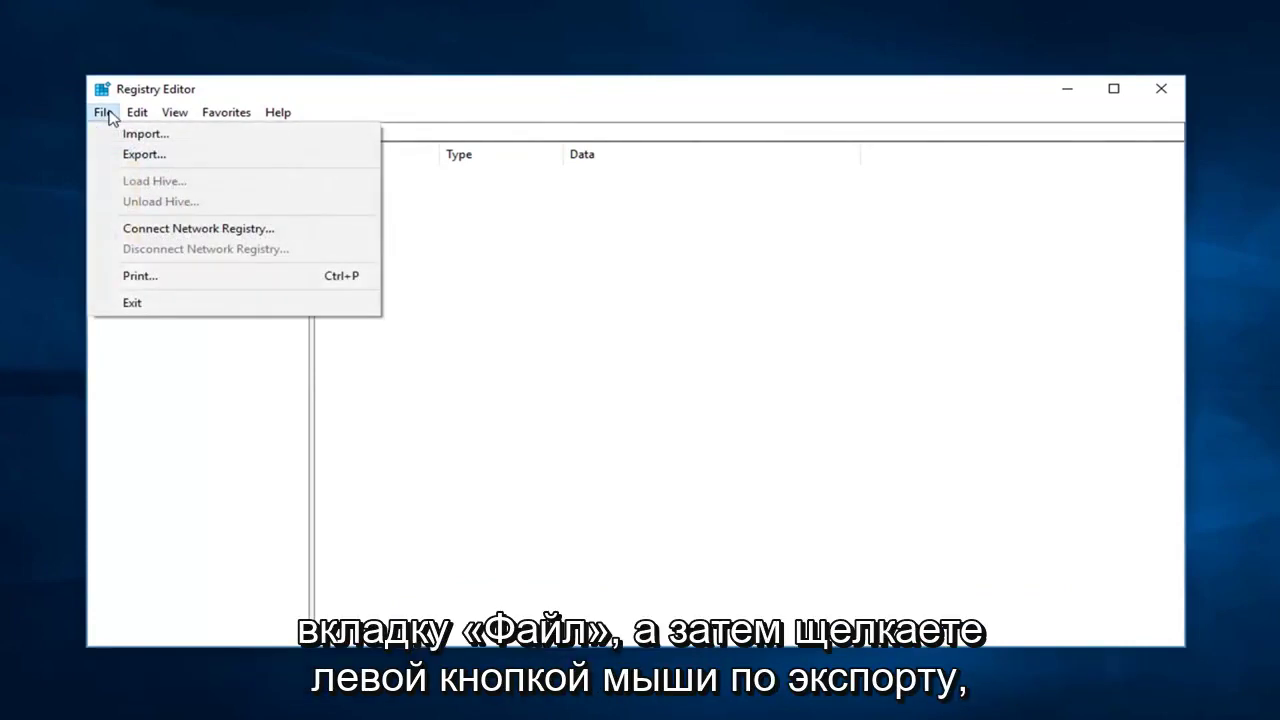
{"action": "left_click", "coordinate": [140, 156]}
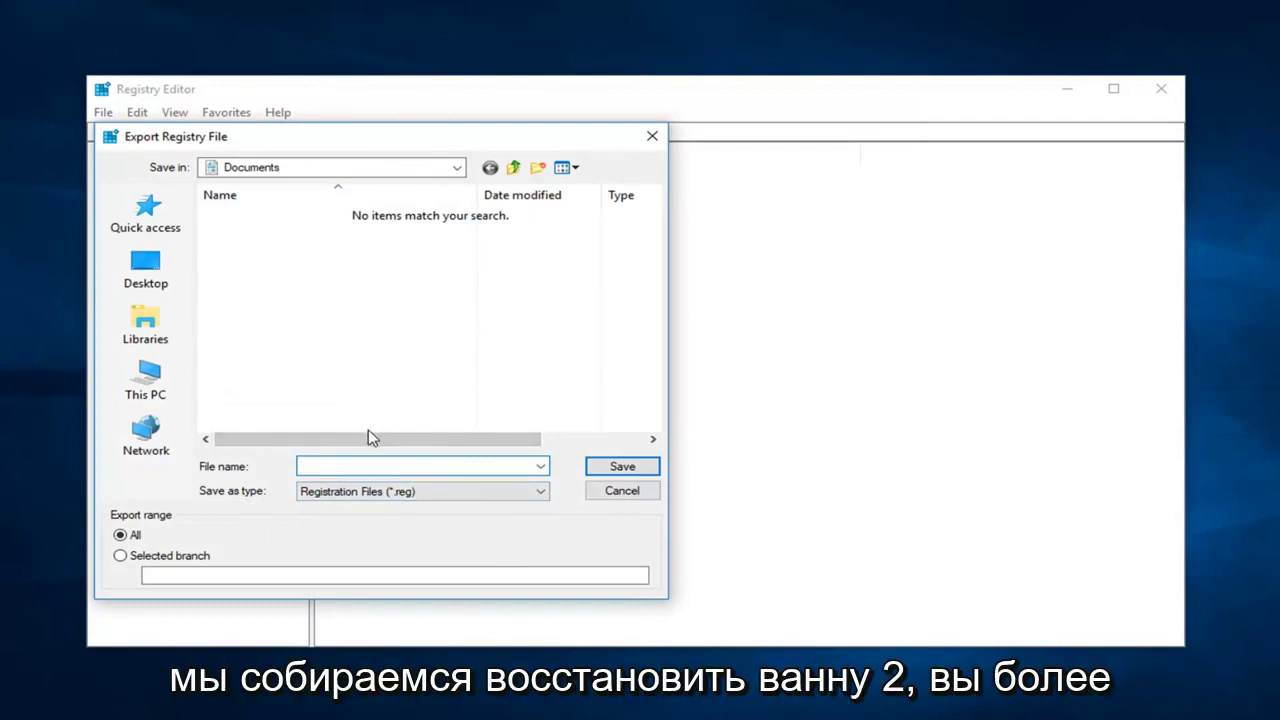
{"action": "left_click", "coordinate": [146, 268]}
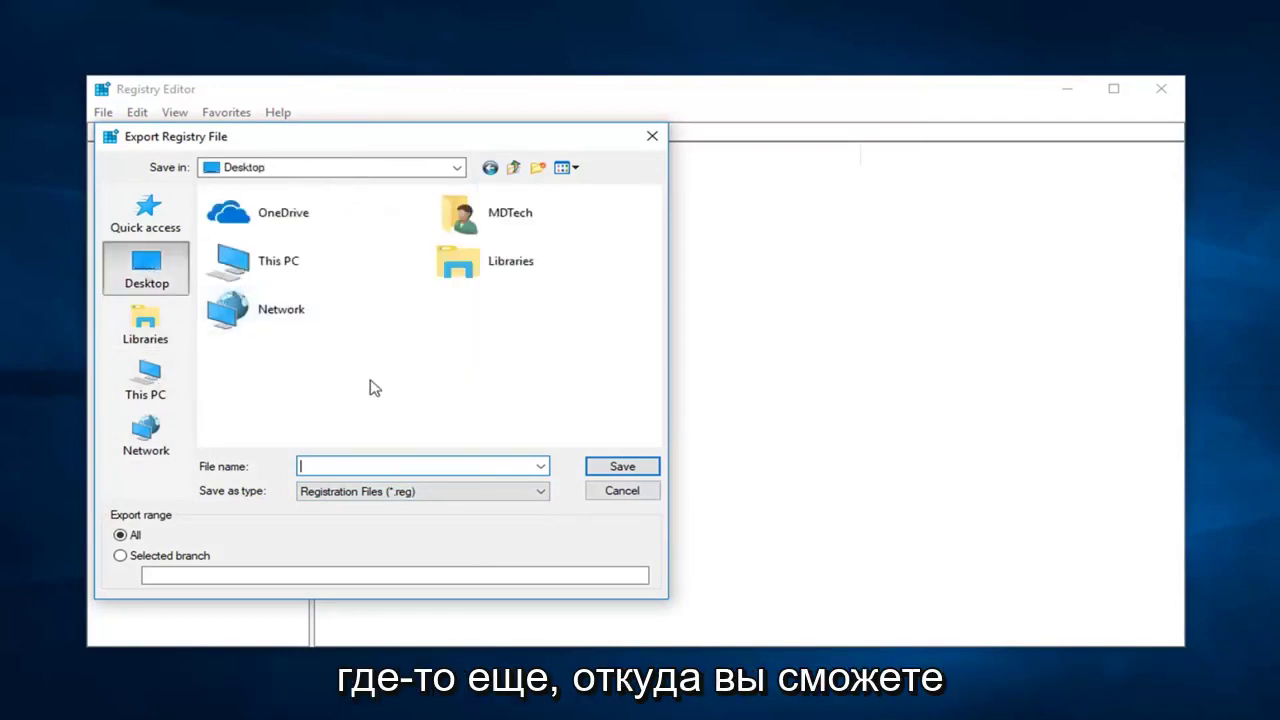
{"action": "left_click", "coordinate": [621, 491]}
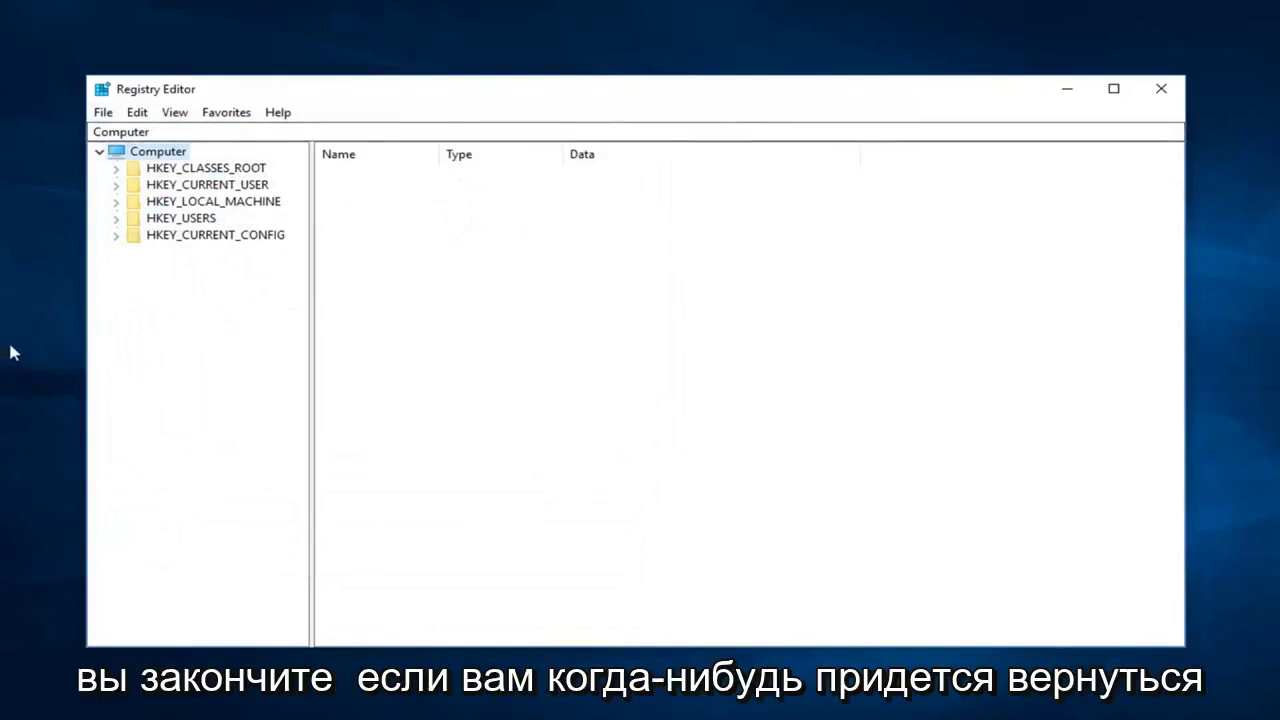
{"action": "left_click", "coordinate": [103, 113]}
{"action": "left_click", "coordinate": [135, 133]}
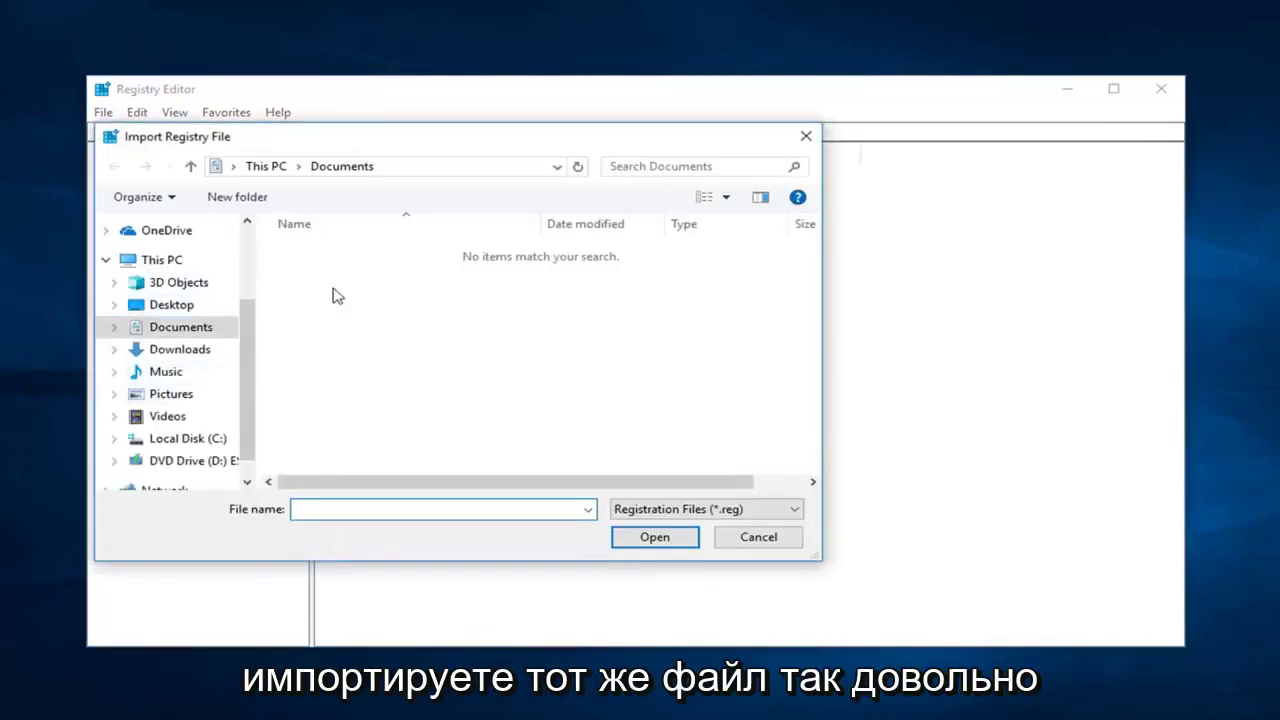
{"action": "left_click", "coordinate": [807, 138]}
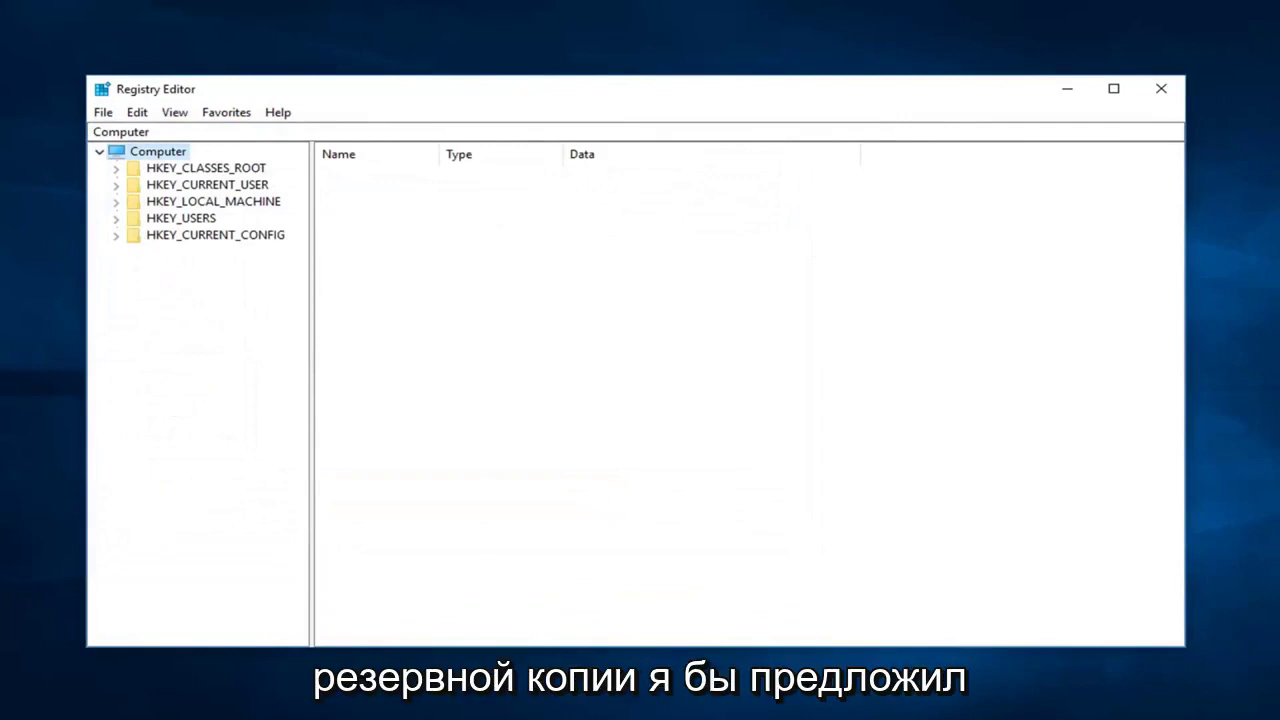
- Expand HKEY_LOCAL_MACHINE > SOFTWARE > Microsoft and widen the key tree pane
{"action": "left_click", "coordinate": [228, 205]}
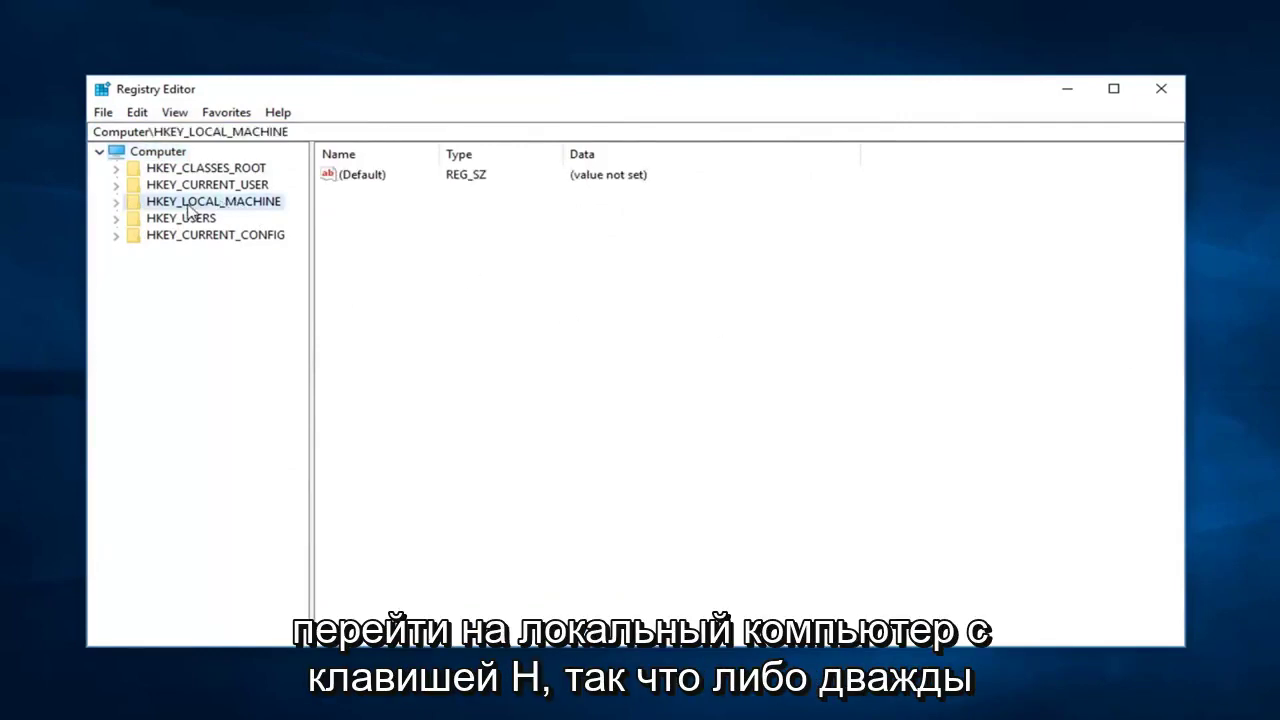
{"action": "left_click", "coordinate": [116, 203]}
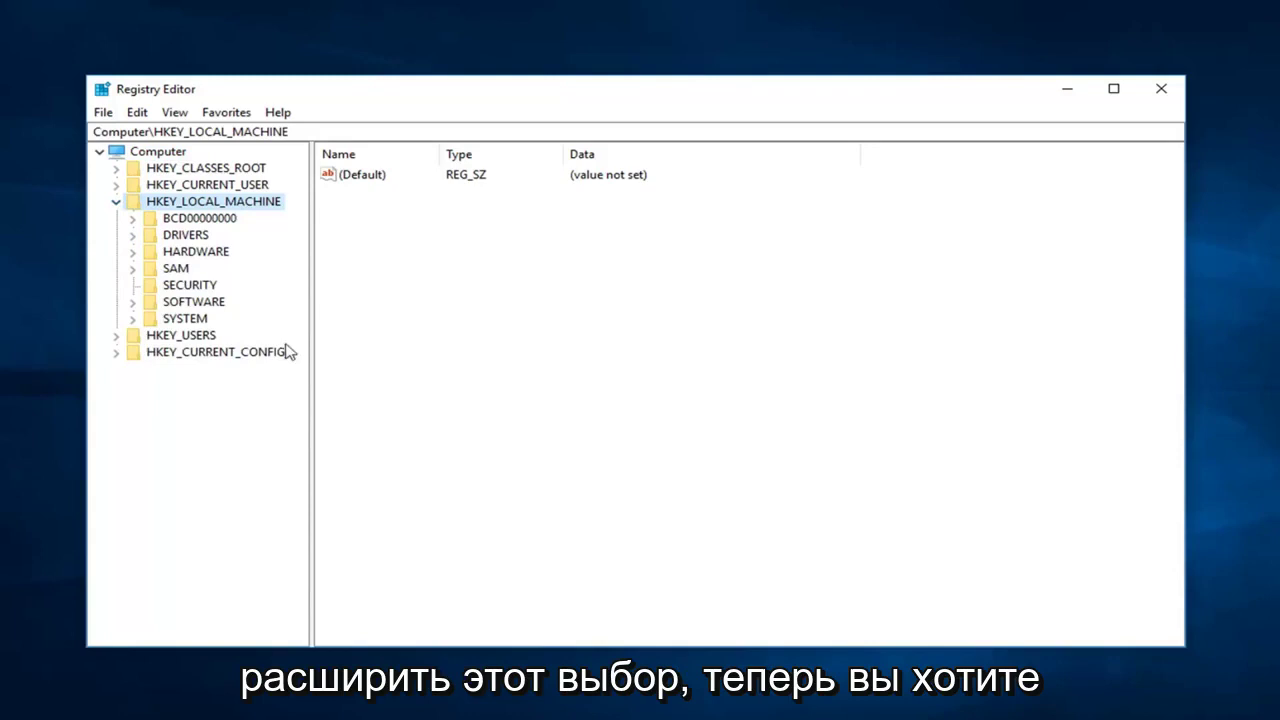
{"action": "left_click", "coordinate": [134, 302]}
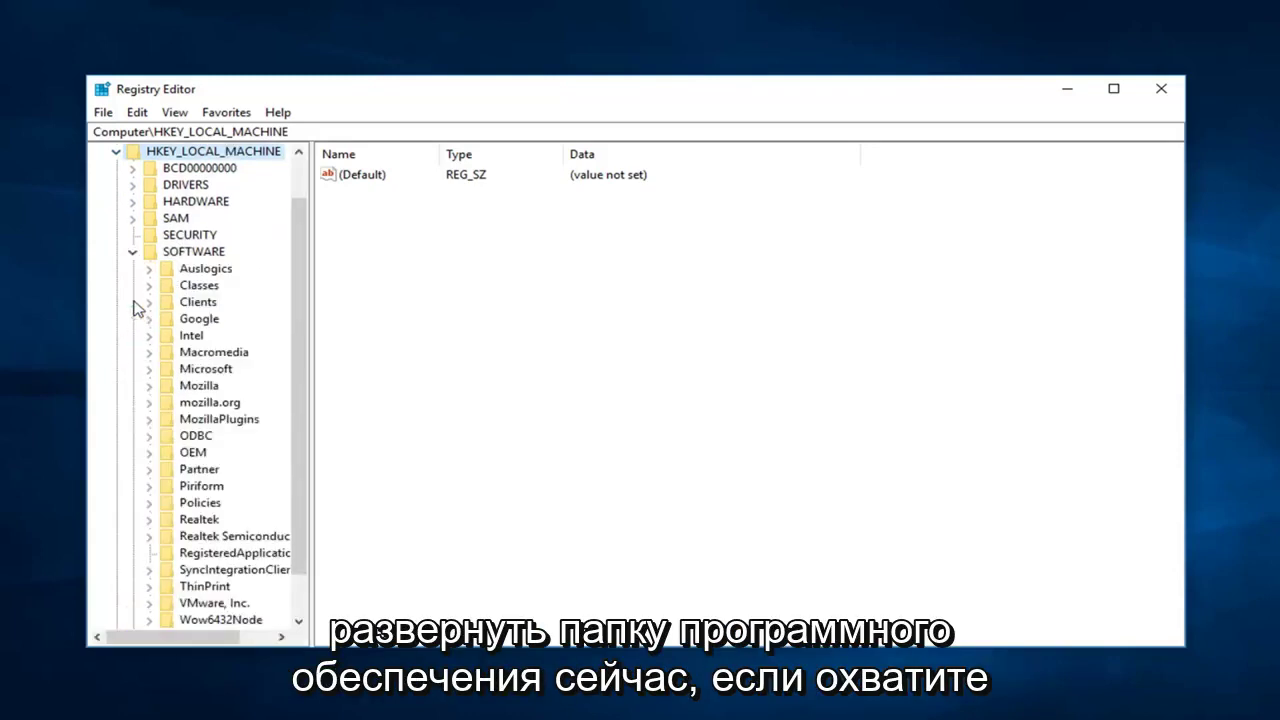
{"action": "scroll", "coordinate": [197, 289], "scroll_direction": "down", "scroll_amount": 1}
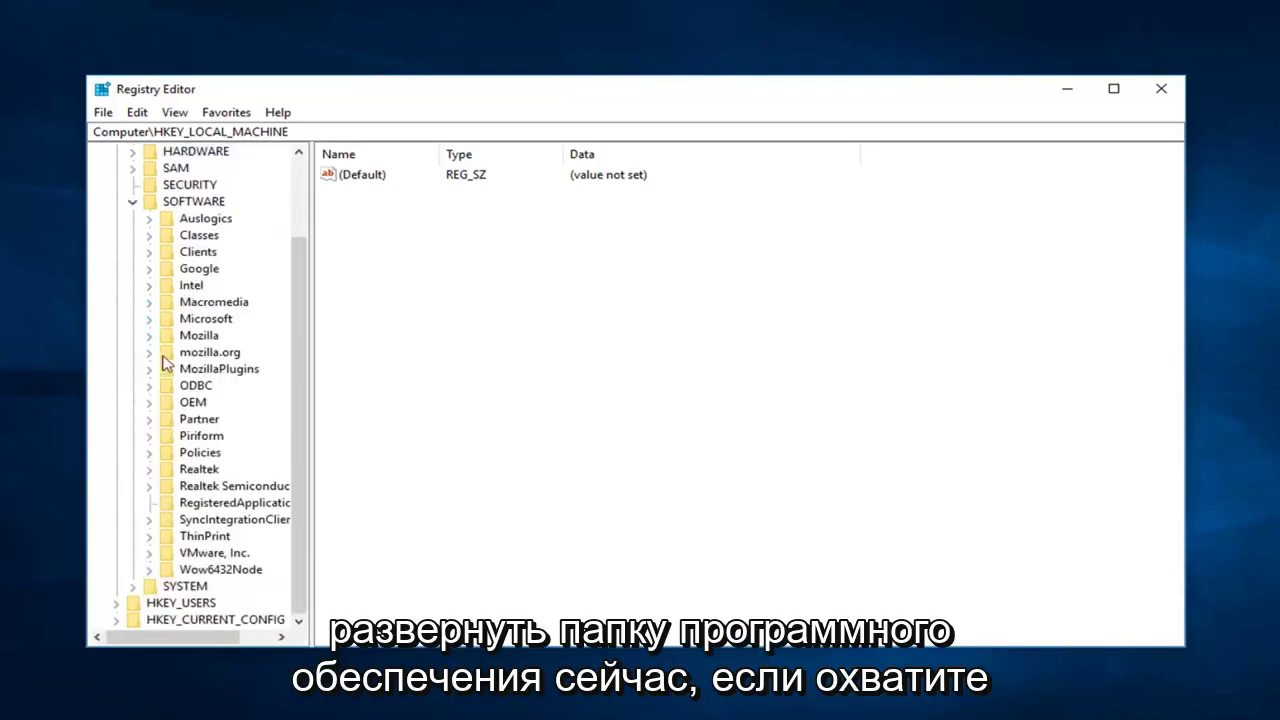
{"action": "left_click", "coordinate": [186, 320]}
{"action": "left_click", "coordinate": [153, 325]}
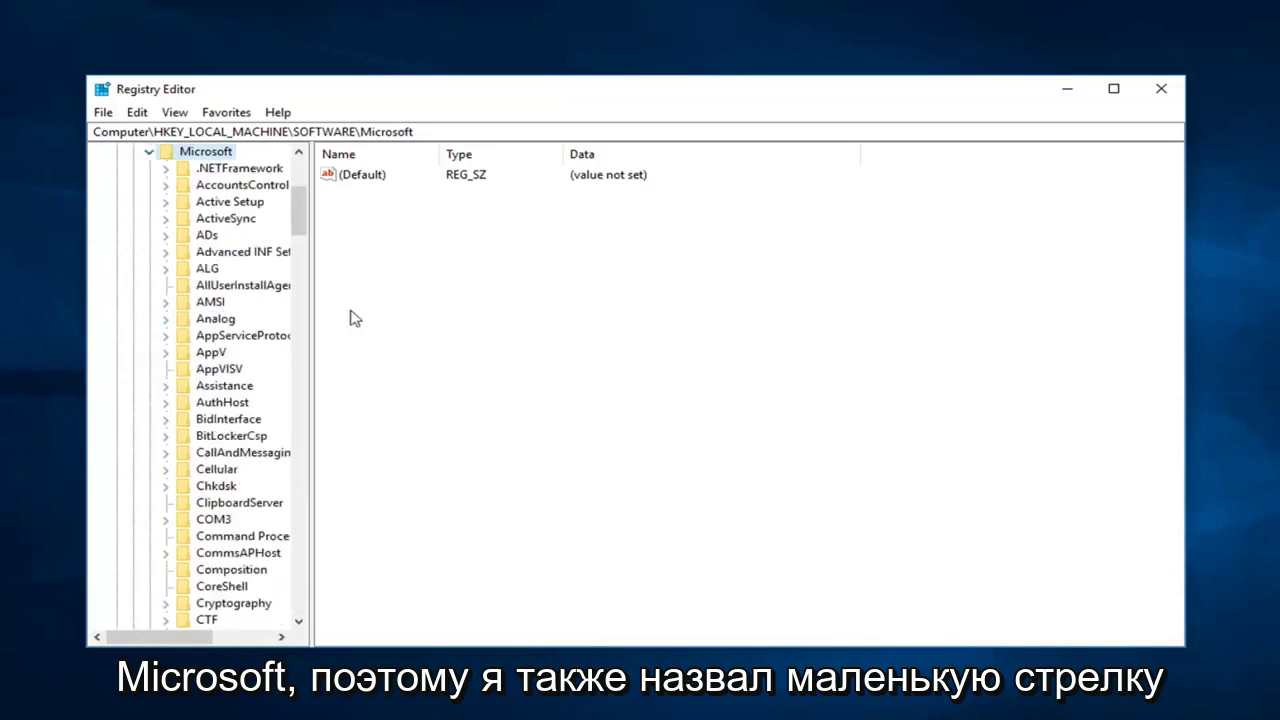
{"action": "left_click_drag", "start_coordinate": [312, 306], "coordinate": [485, 287]}
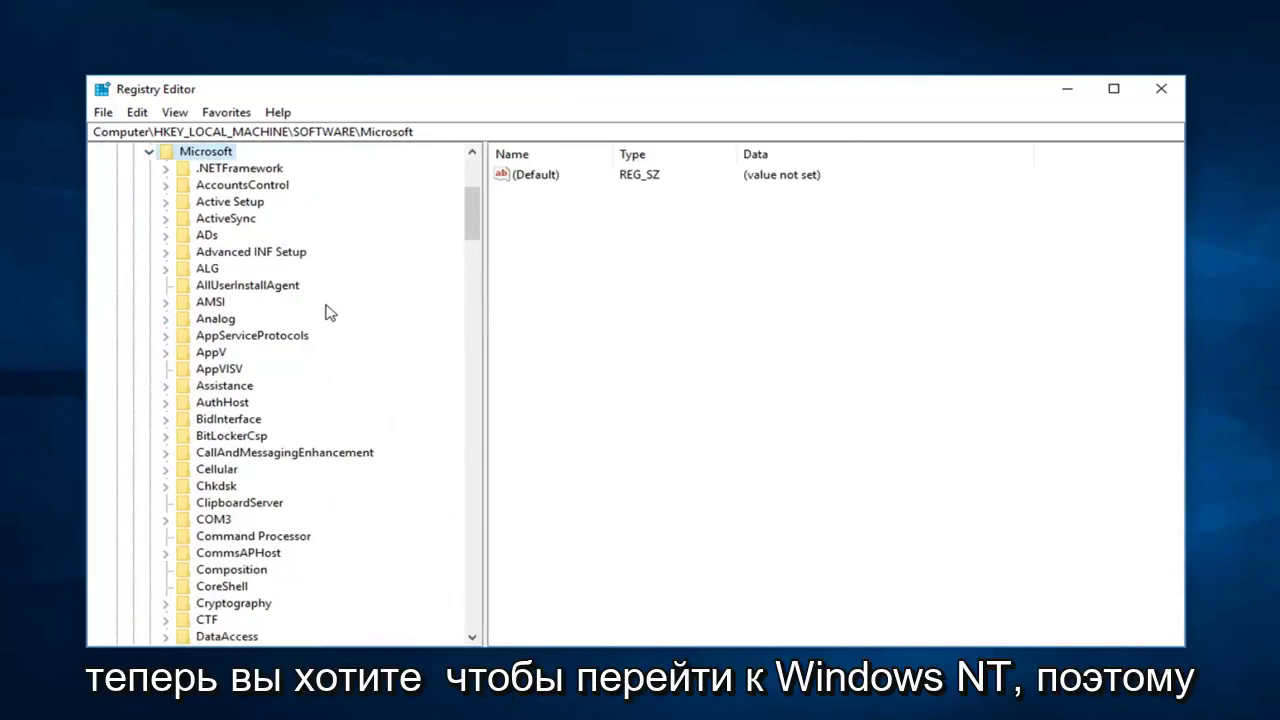
- Scroll down the Microsoft subkeys and select the Windows NT key
{"action": "scroll", "coordinate": [300, 360], "scroll_direction": "down", "scroll_amount": 5}
{"action": "scroll", "coordinate": [283, 403], "scroll_direction": "down", "scroll_amount": 10}
{"action": "scroll", "coordinate": [283, 403], "scroll_direction": "down", "scroll_amount": 10}
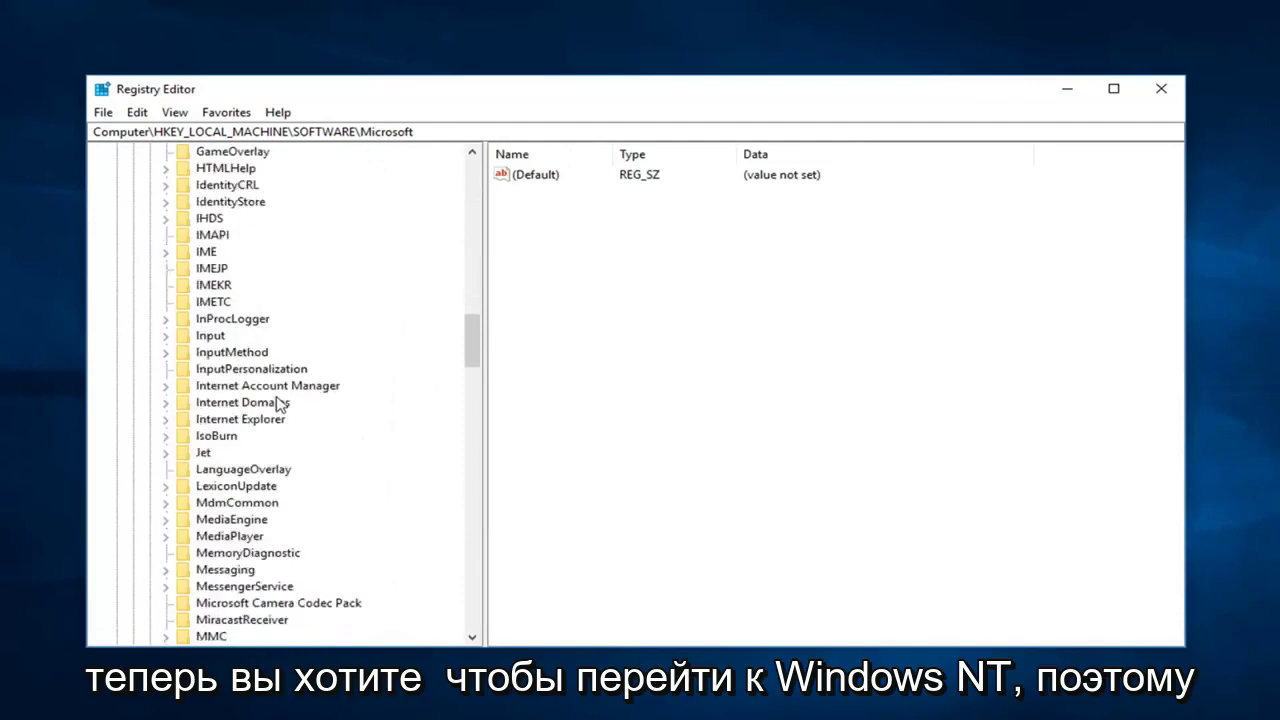
{"action": "scroll", "coordinate": [280, 403], "scroll_direction": "down", "scroll_amount": 10}
{"action": "scroll", "coordinate": [280, 403], "scroll_direction": "down", "scroll_amount": 6}
{"action": "scroll", "coordinate": [278, 403], "scroll_direction": "down", "scroll_amount": 8}
{"action": "scroll", "coordinate": [278, 403], "scroll_direction": "down", "scroll_amount": 8}
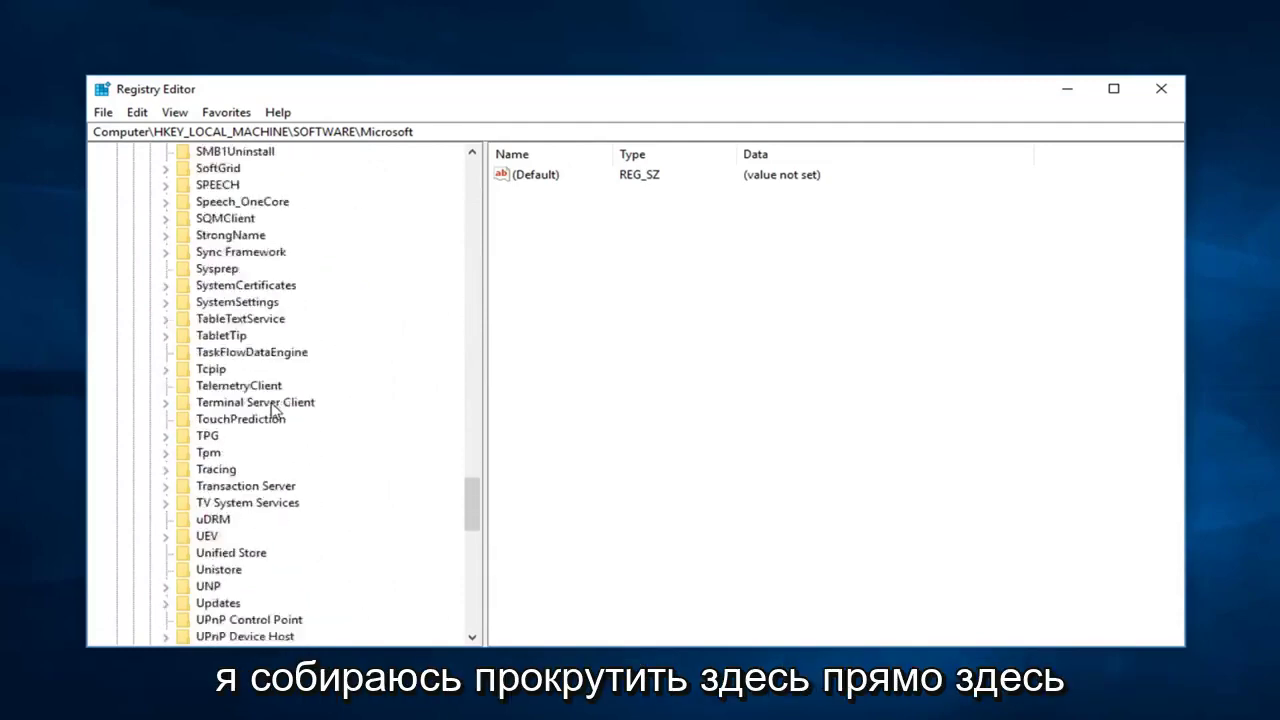
{"action": "scroll", "coordinate": [275, 410], "scroll_direction": "down", "scroll_amount": 8}
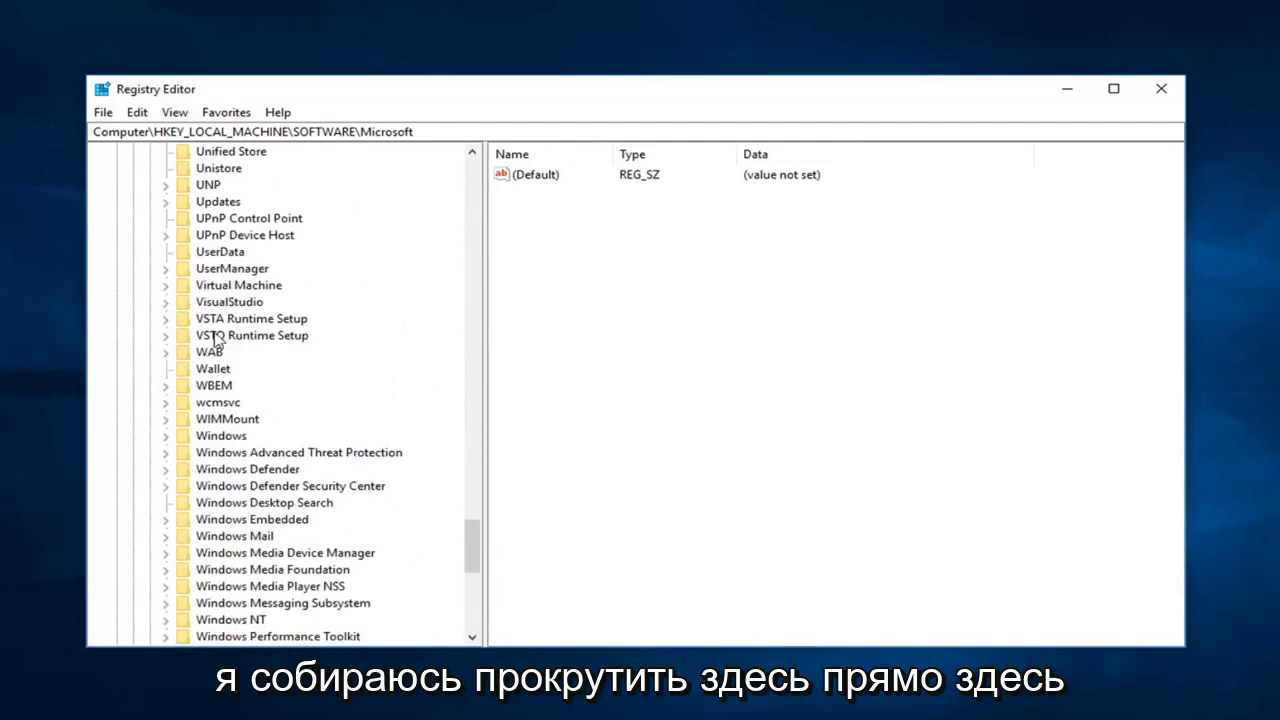
{"action": "left_click", "coordinate": [230, 619]}
{"action": "scroll", "coordinate": [240, 580], "scroll_direction": "down", "scroll_amount": 3}
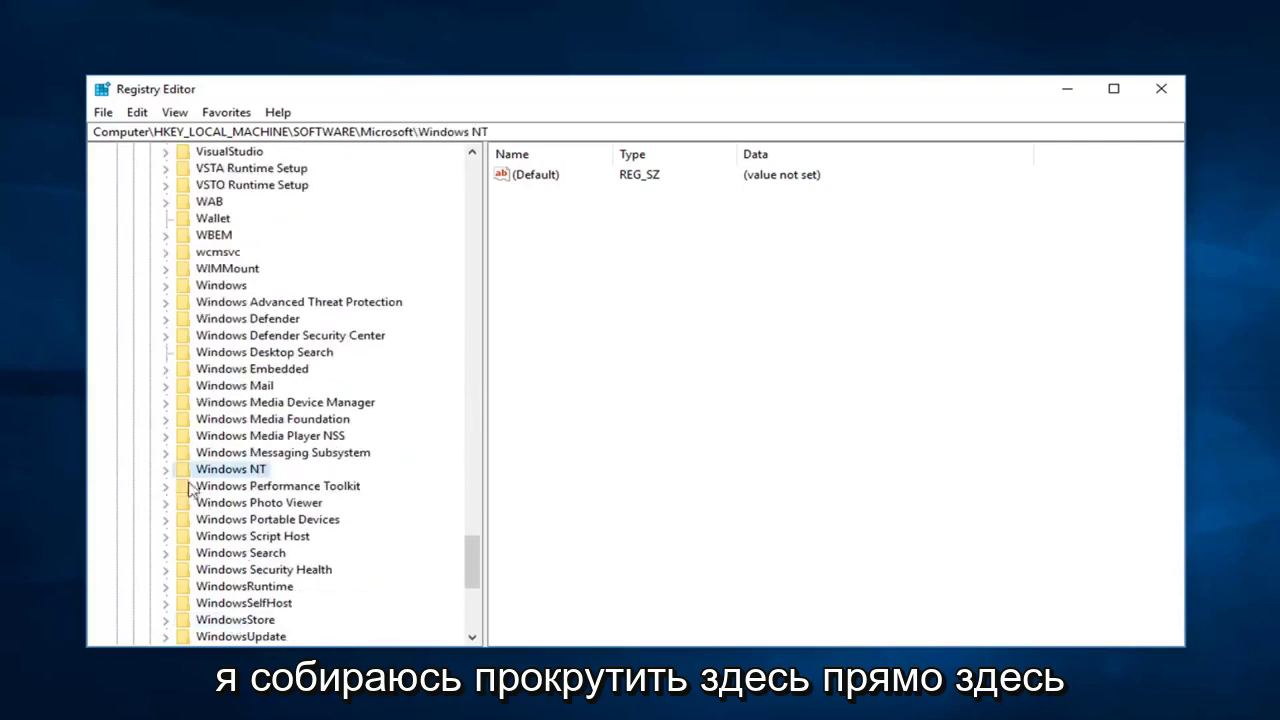
- Expand Windows NT > CurrentVersion > ProfileList to reveal the profile subkeys
{"action": "left_click", "coordinate": [165, 469]}
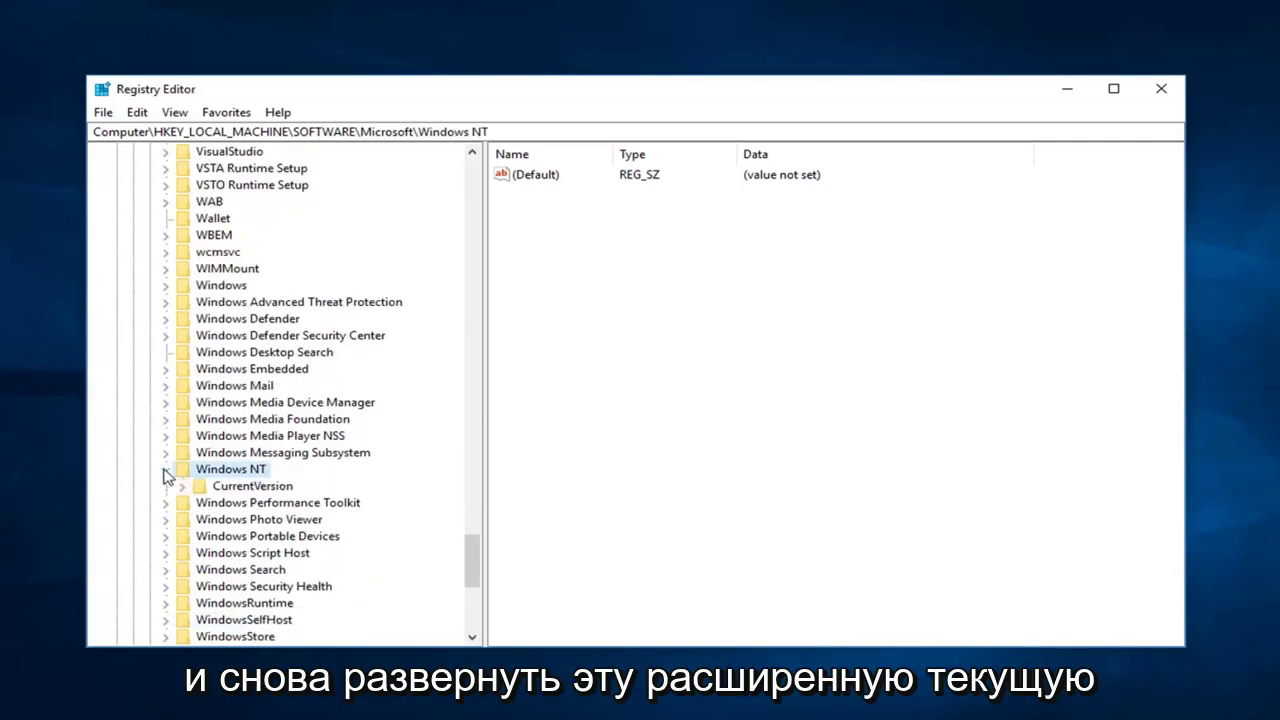
{"action": "left_click", "coordinate": [184, 487]}
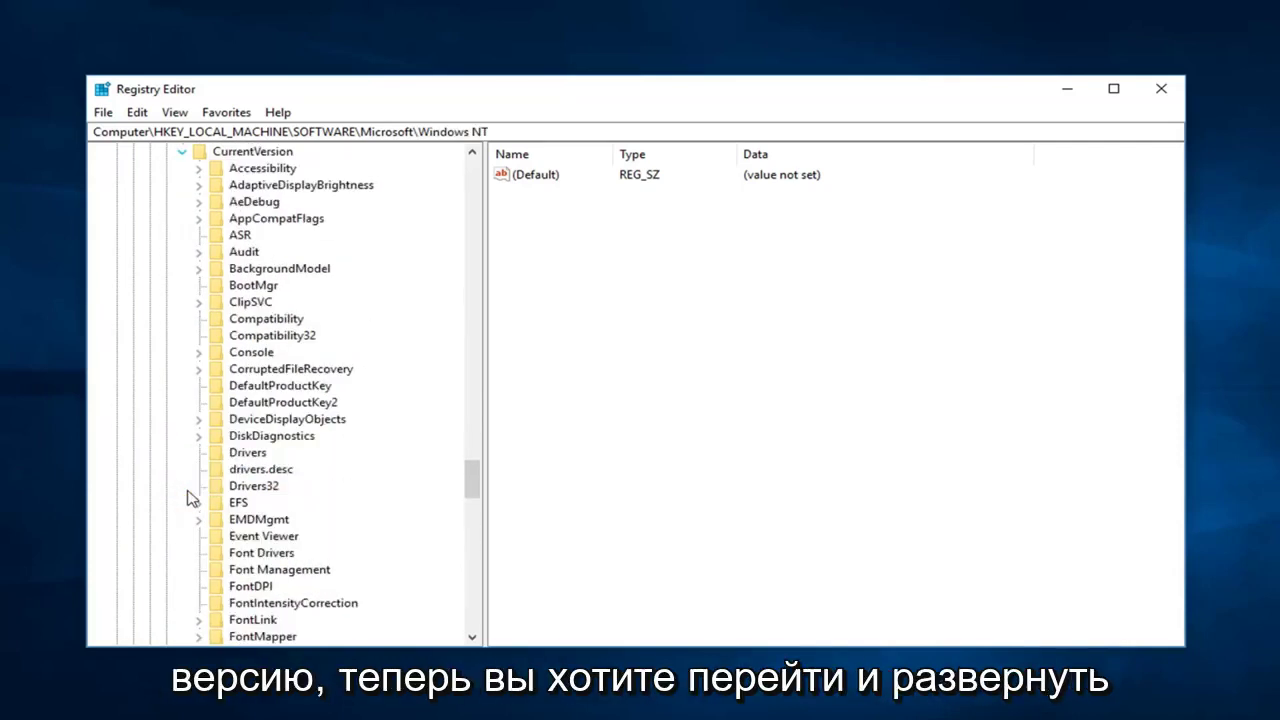
{"action": "scroll", "coordinate": [250, 452], "scroll_direction": "down", "scroll_amount": 4}
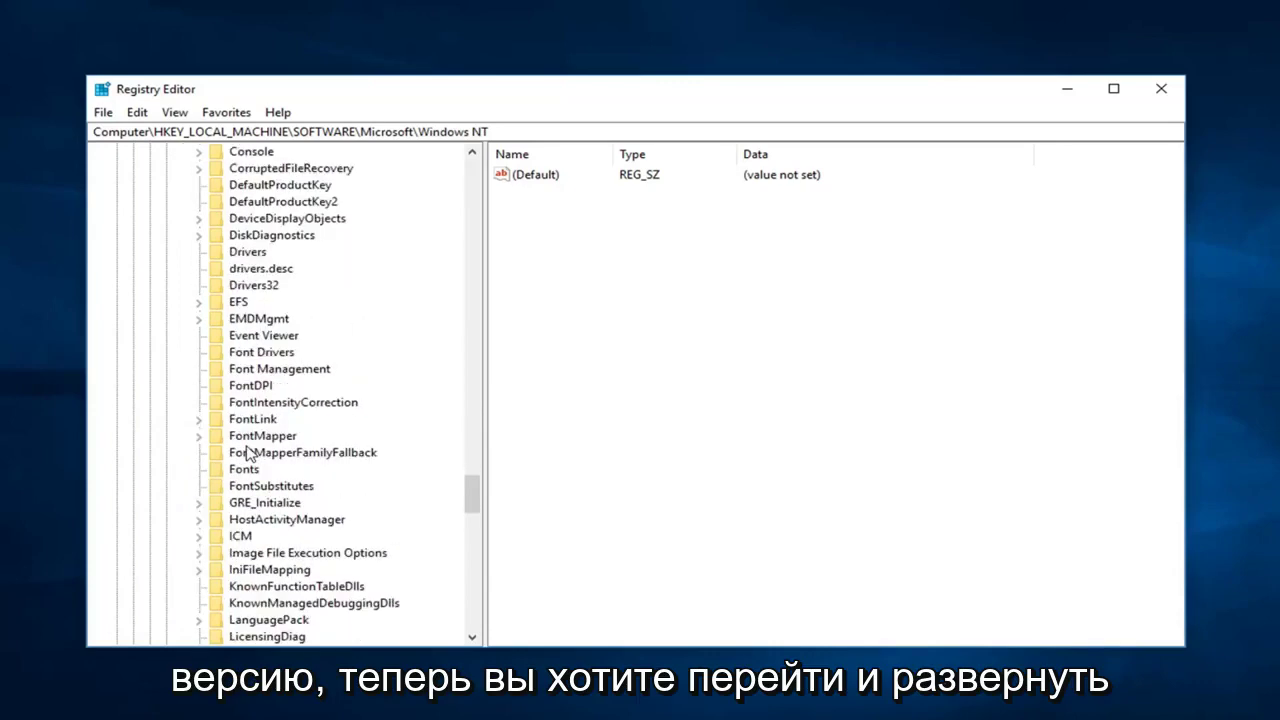
{"action": "scroll", "coordinate": [263, 457], "scroll_direction": "down", "scroll_amount": 2}
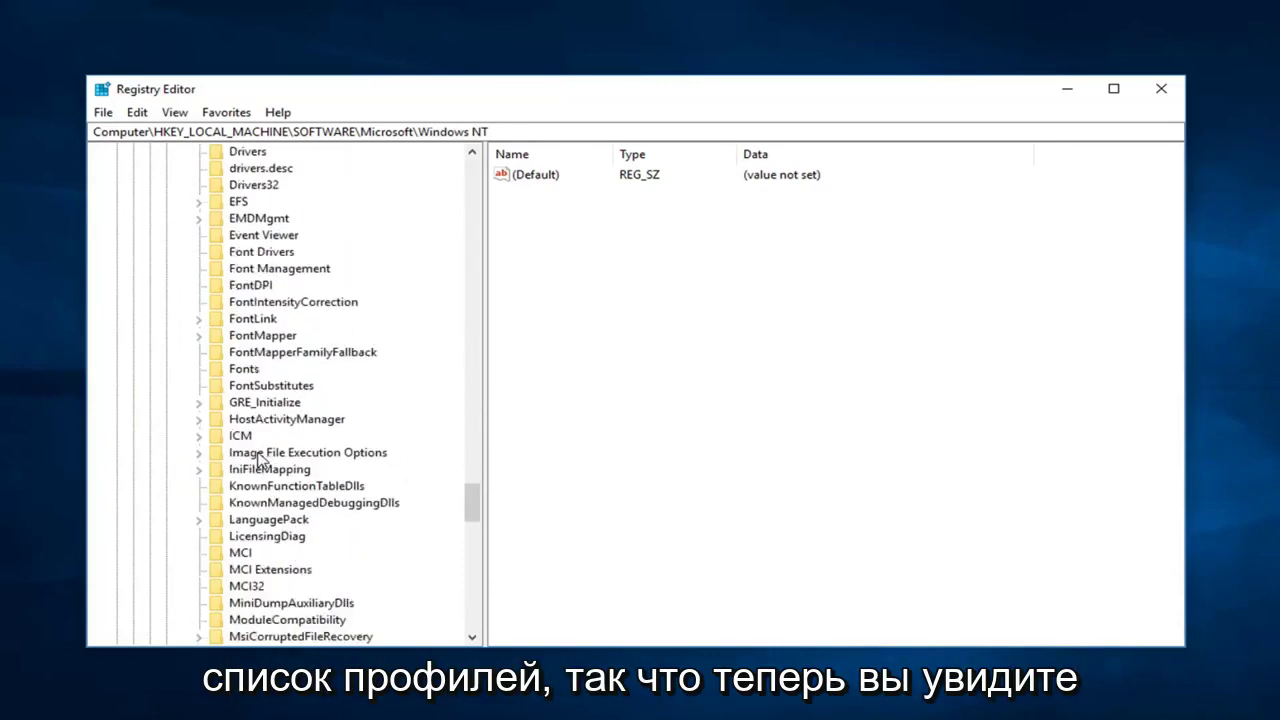
{"action": "scroll", "coordinate": [263, 457], "scroll_direction": "down", "scroll_amount": 7}
{"action": "left_click", "coordinate": [199, 552]}
{"action": "scroll", "coordinate": [249, 560], "scroll_direction": "down", "scroll_amount": 2}
{"action": "scroll", "coordinate": [265, 520], "scroll_direction": "down", "scroll_amount": 1}
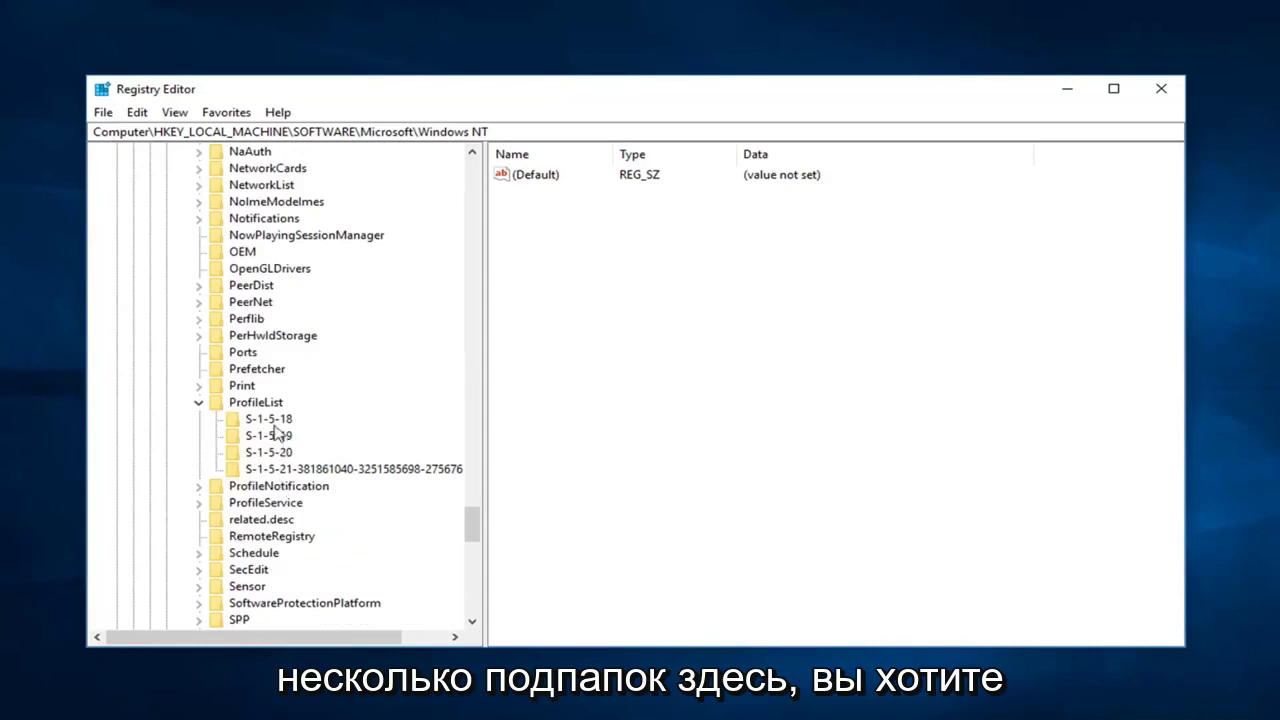
- Select the S-1-5-18 key and change its RefCount value data from 1 to 0
{"action": "left_click", "coordinate": [277, 420]}
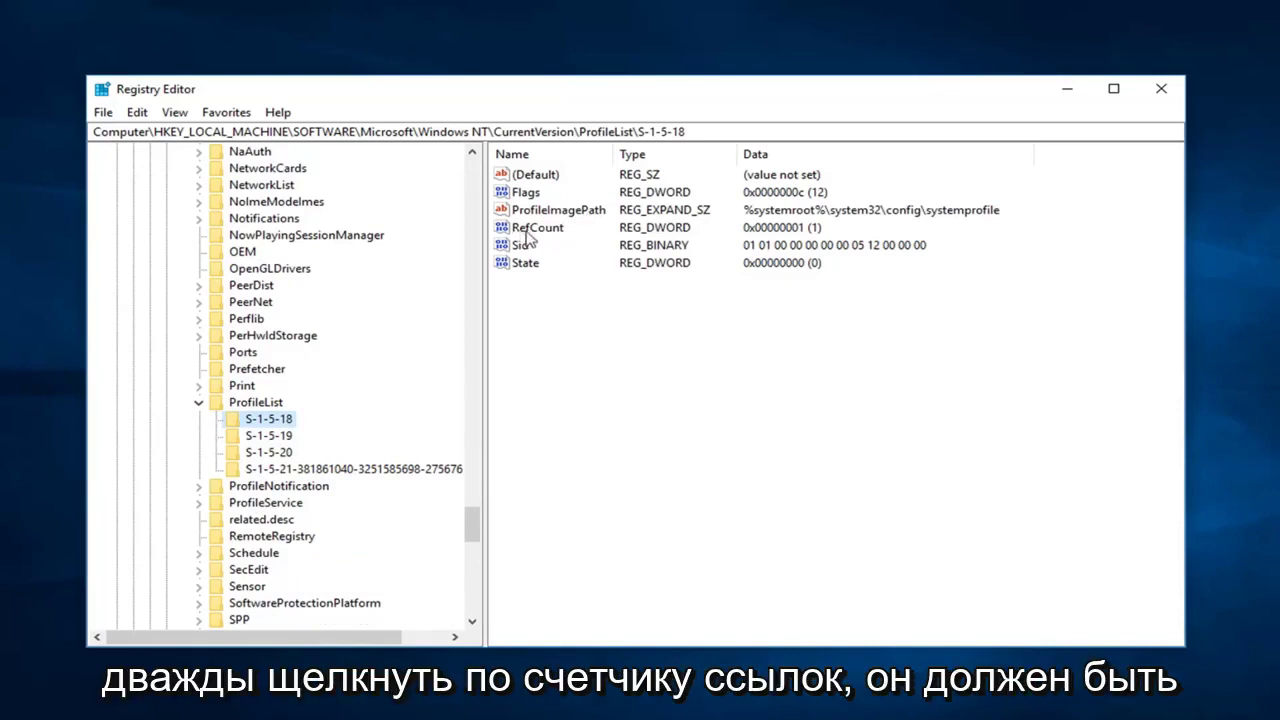
{"action": "double_click", "coordinate": [524, 231]}
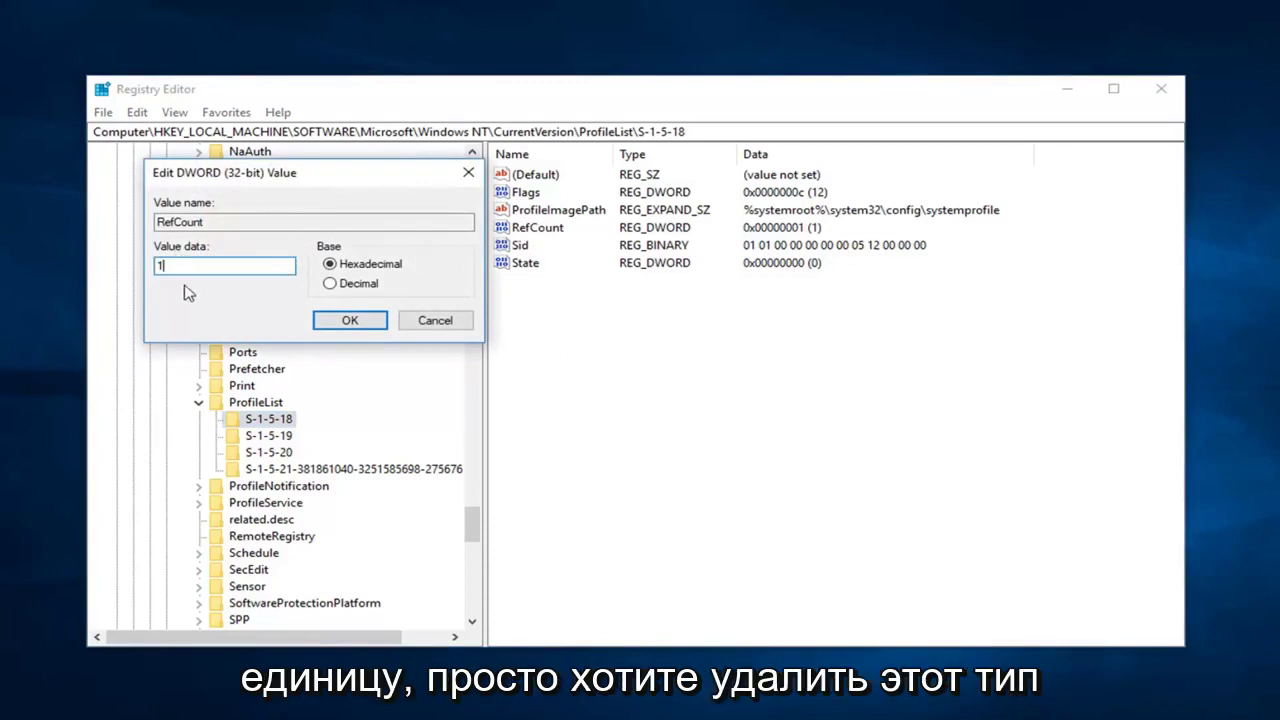
{"action": "double_click", "coordinate": [147, 267]}
{"action": "type", "text": "0"}
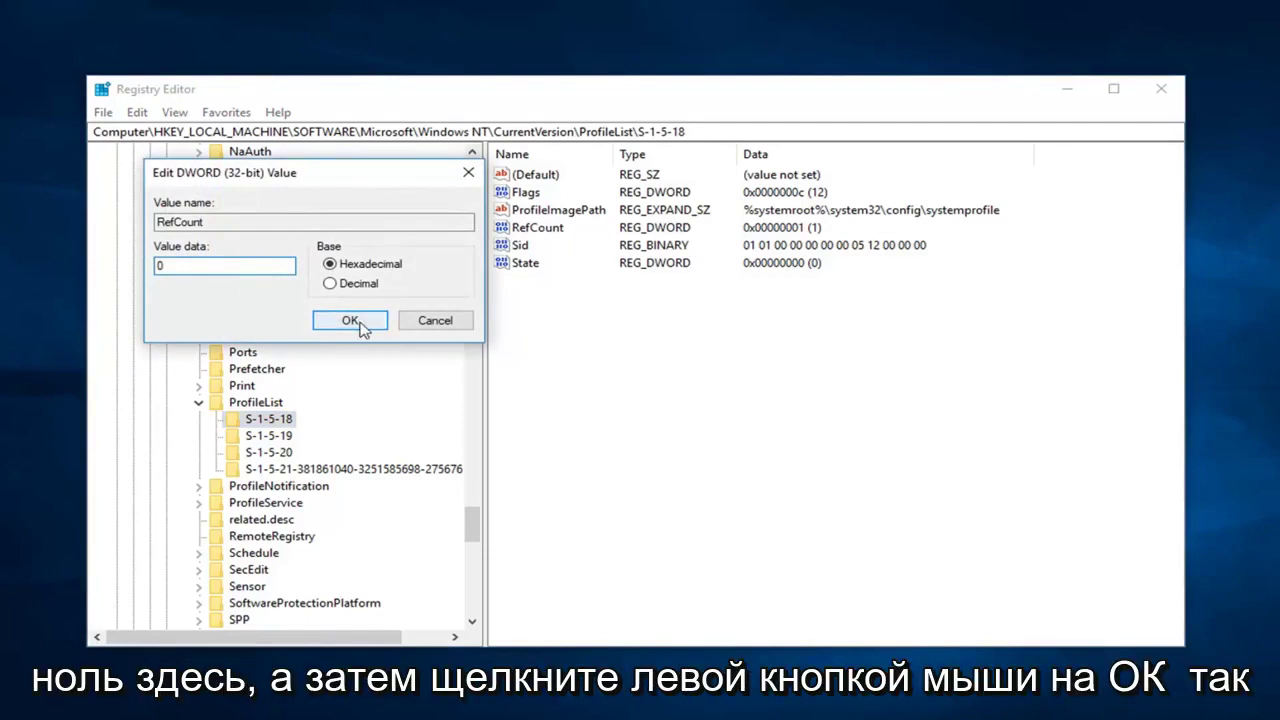
{"action": "left_click", "coordinate": [350, 321]}
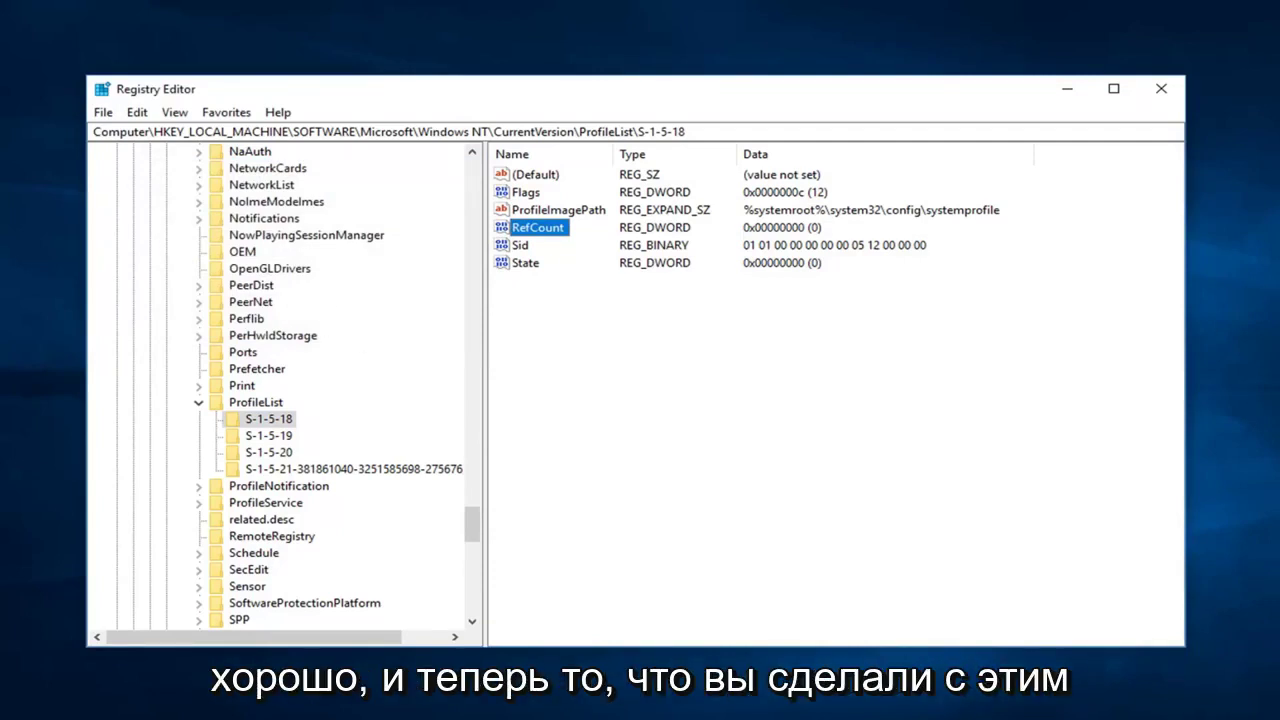
- Close Registry Editor and open Check for updates via a Start search for 'windows updates'
{"action": "left_click", "coordinate": [1127, 106]}
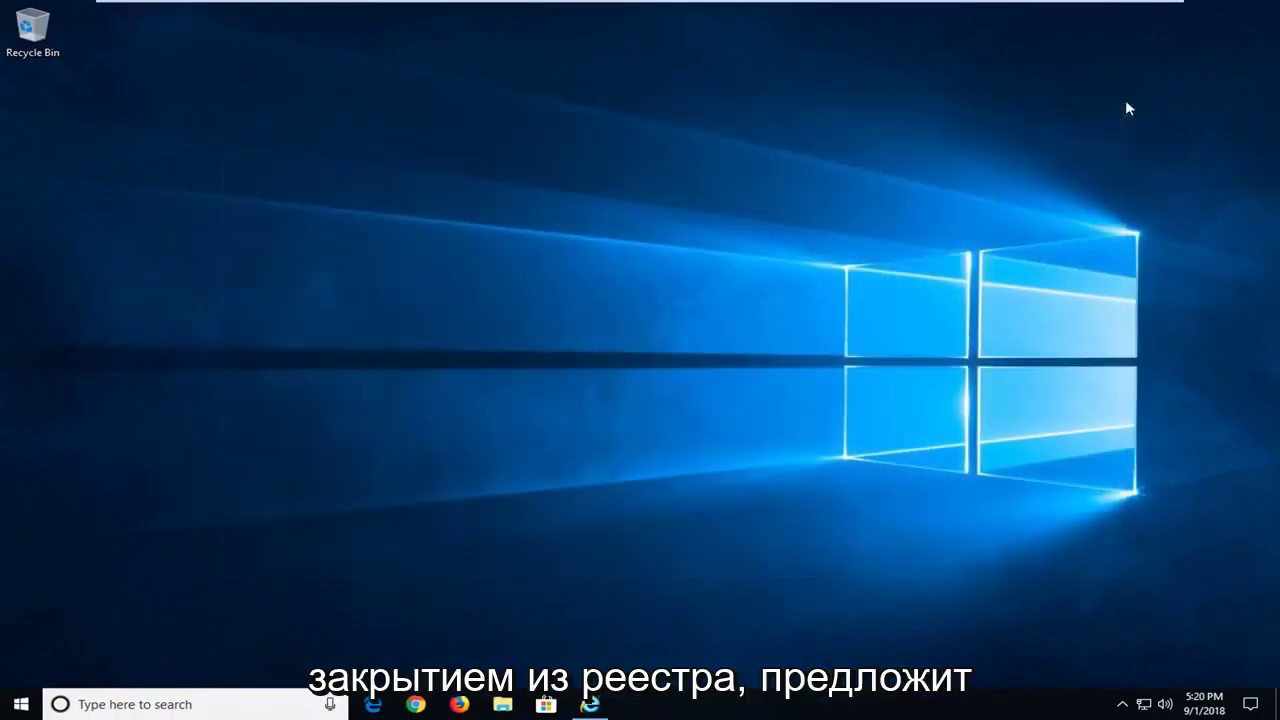
{"action": "left_click", "coordinate": [19, 704]}
{"action": "type", "text": "windo"}
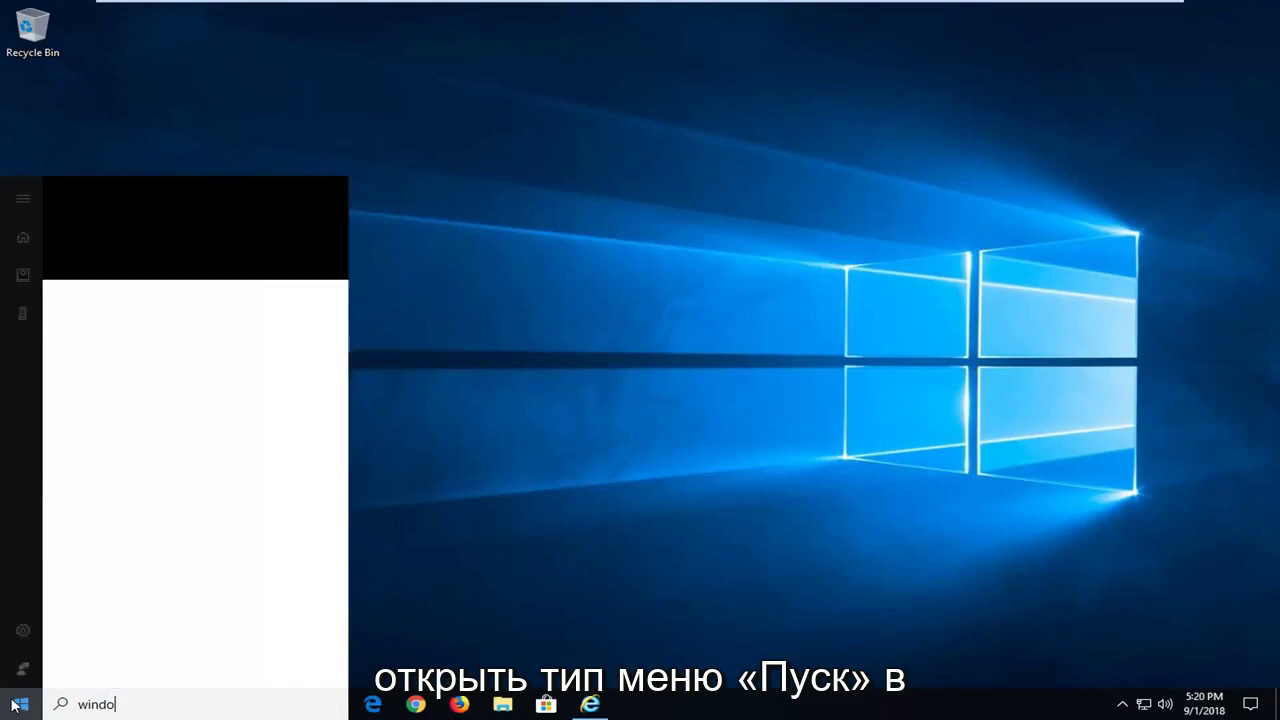
{"action": "type", "text": "ws updates"}
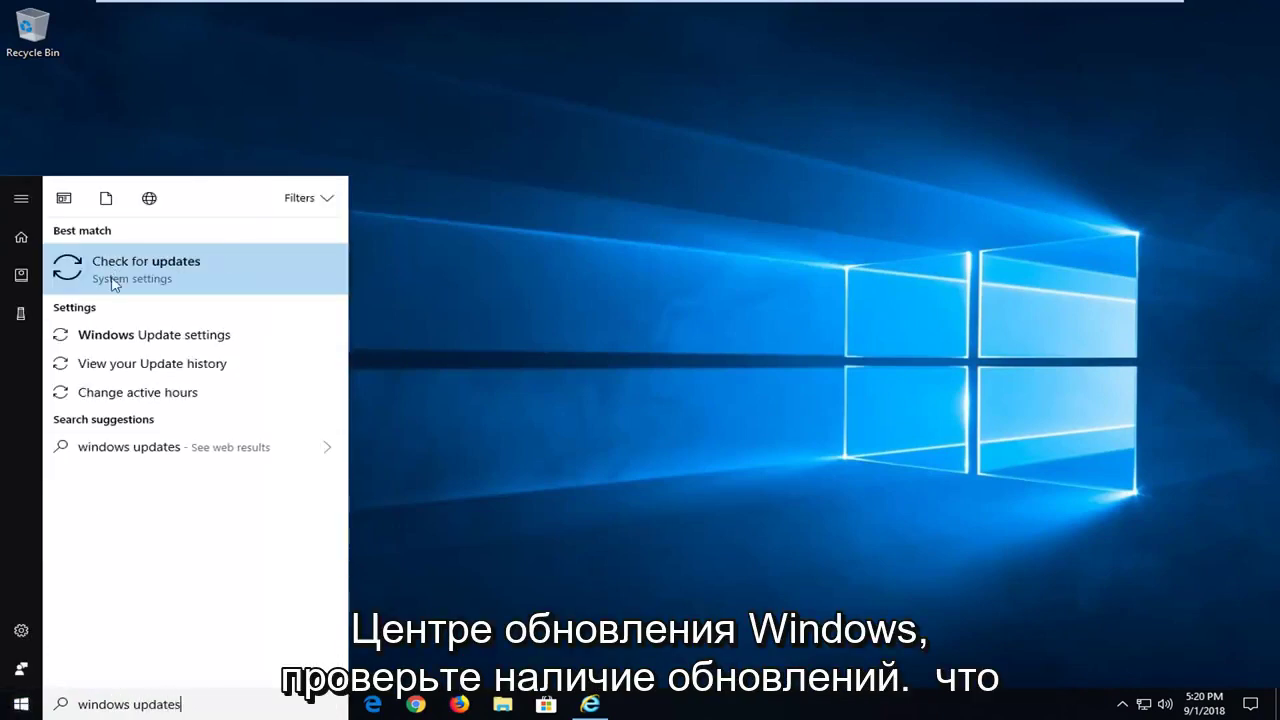
{"action": "left_click", "coordinate": [117, 280]}
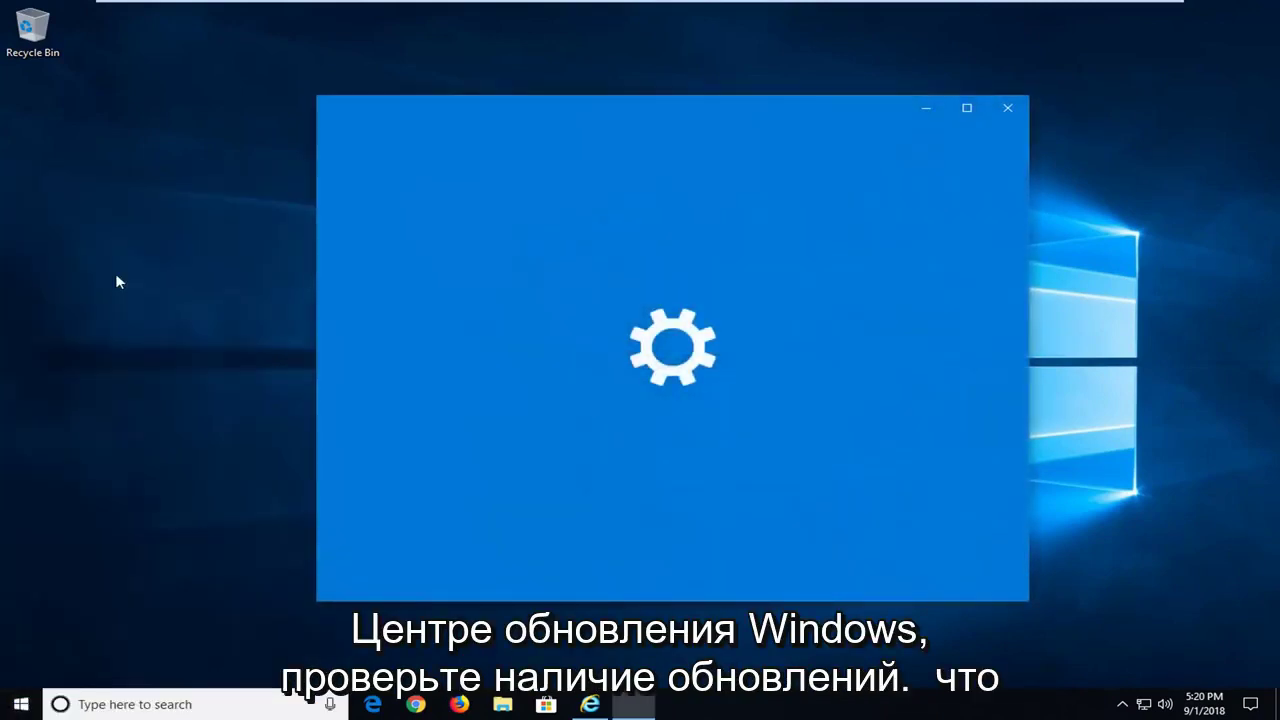